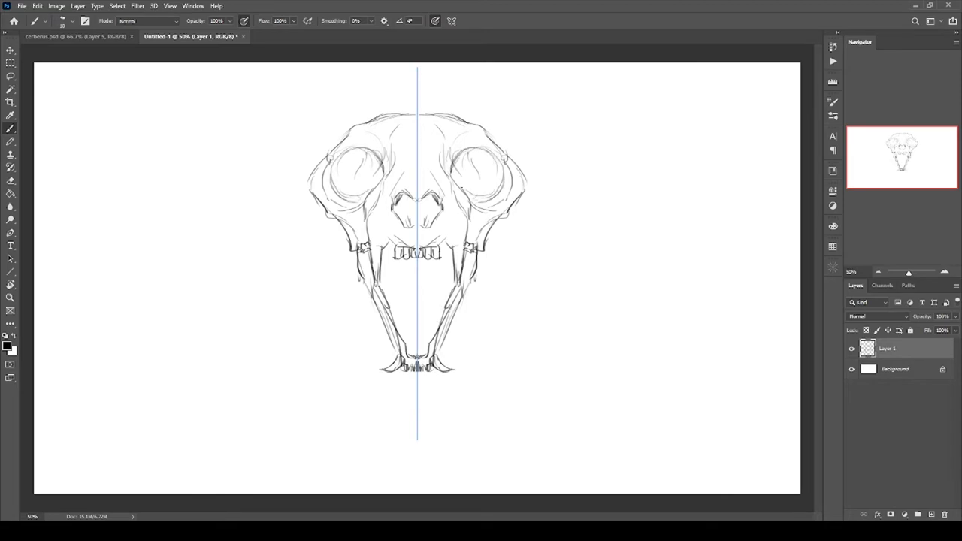
Sketch mirrored ears, cheek fur, a nose, a tongue, shoulders and front legs around the skull to form a snarling cat
mouse_move(481, 120)
left_mouse_down()
mouse_move(568, 146)
mouse_move(496, 252)
mouse_move(443, 360)
mouse_move(425, 335)
left_mouse_up()
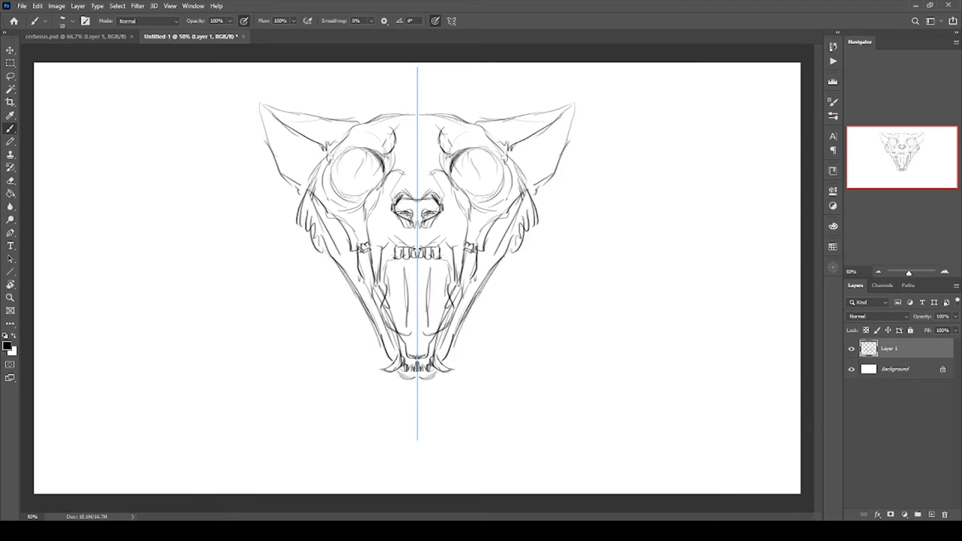
left_click_drag(481, 242, 424, 240)
mouse_move(491, 93)
left_mouse_down()
mouse_move(526, 71)
mouse_move(582, 225)
mouse_move(575, 300)
mouse_move(518, 327)
left_mouse_up()
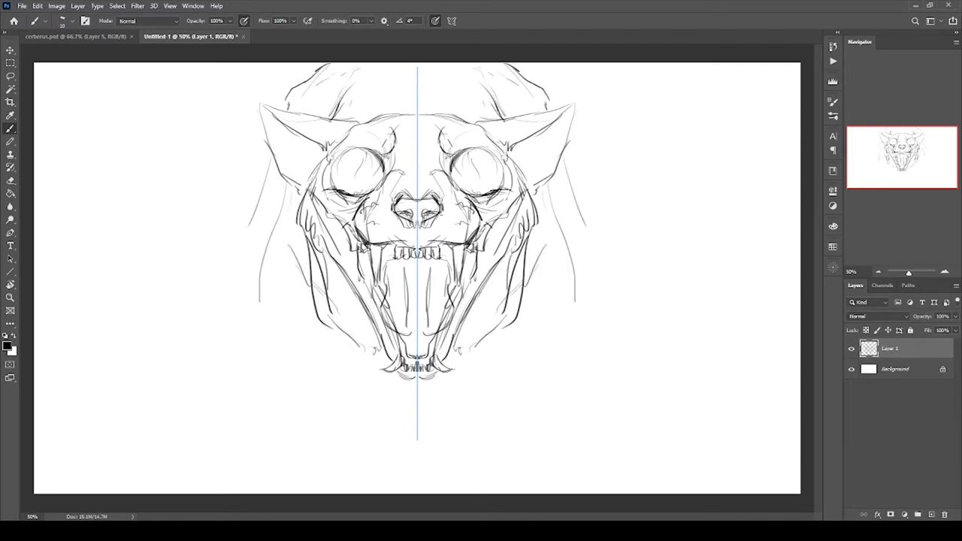
mouse_move(321, 344)
left_mouse_down()
mouse_move(266, 466)
mouse_move(188, 473)
mouse_move(285, 225)
left_mouse_up()
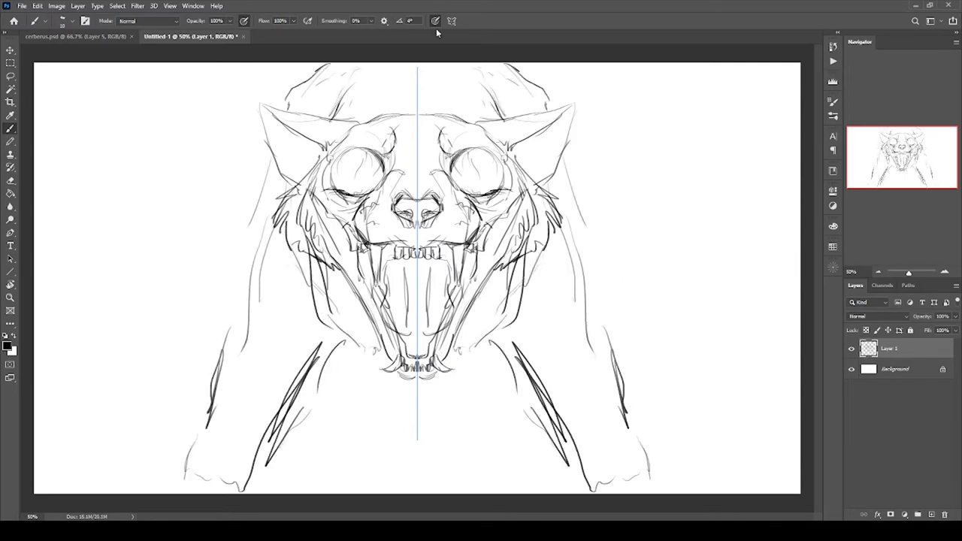
Select the head sketch and rotate it slightly counterclockwise with Free Transform
key("ctrl+t")
key("Escape")
key("l")
mouse_move(244, 94)
left_mouse_down()
mouse_move(433, 391)
mouse_move(241, 94)
left_mouse_up()
key("ctrl+t")
mouse_move(205, 93)
left_mouse_down()
mouse_move(200, 85)
mouse_move(192, 106)
mouse_move(197, 96)
left_mouse_up()
key("Return")
key("ctrl+d")
Draw fur tufts on the forehead and sketch in the brows and wide eyes with small pupils
key("b")
mouse_move(386, 115)
left_mouse_down()
mouse_move(430, 102)
mouse_move(481, 106)
left_mouse_up()
left_click_drag(326, 143, 376, 115)
left_click_drag(321, 135, 379, 122)
left_click_drag(359, 178, 392, 157)
Darken the mouth corners and redraw the jaw, tongue and muzzle lines of the tilted head
left_click_drag(487, 230, 478, 277)
left_click_drag(354, 257, 367, 281)
left_click_drag(358, 262, 389, 330)
left_click_drag(448, 278, 411, 347)
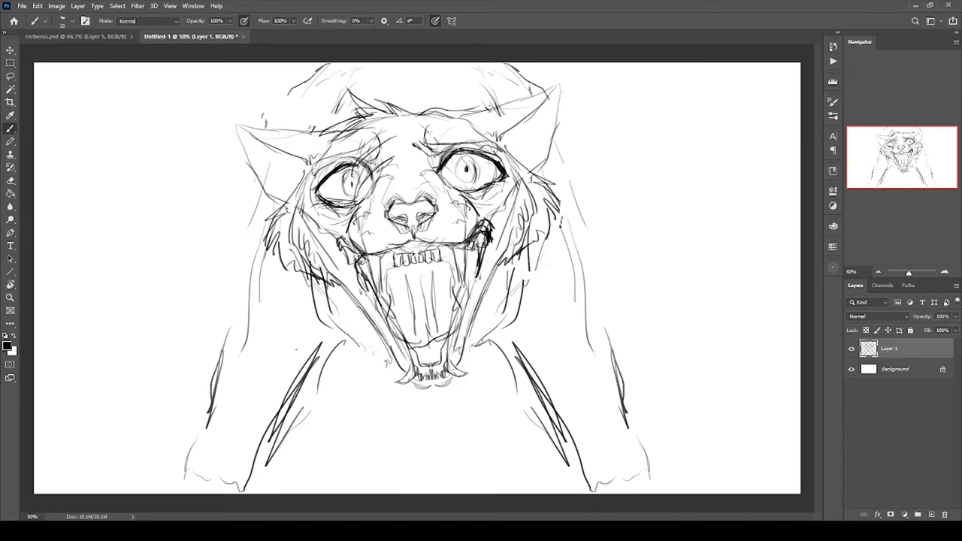
left_click_drag(482, 242, 467, 308)
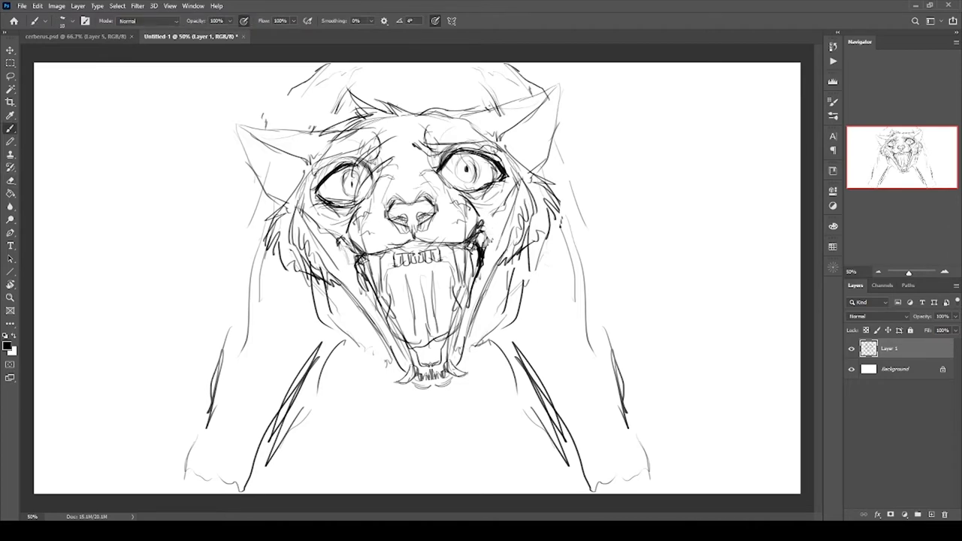
left_click_drag(398, 120, 412, 221)
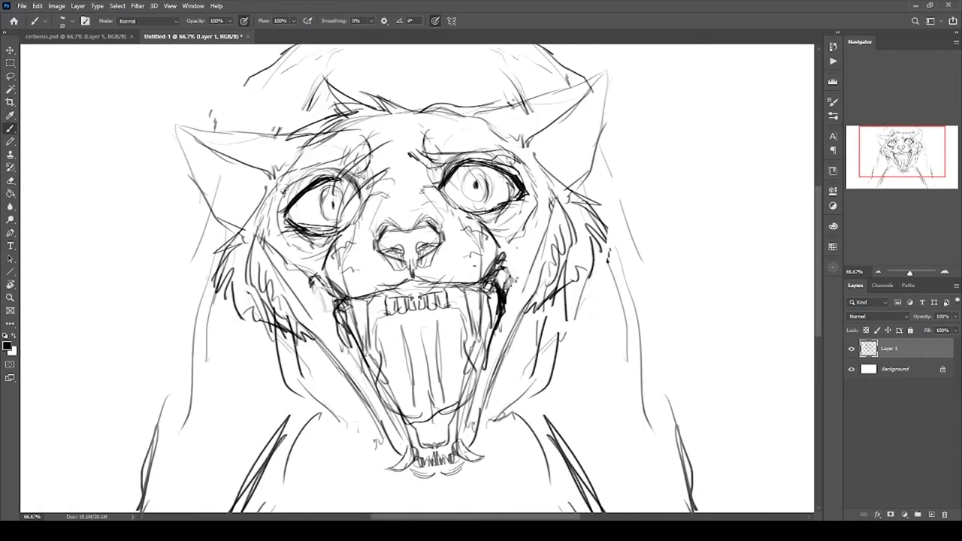
Redraw both ears lower and flattened outward with bold lines
key("ctrl+minus")
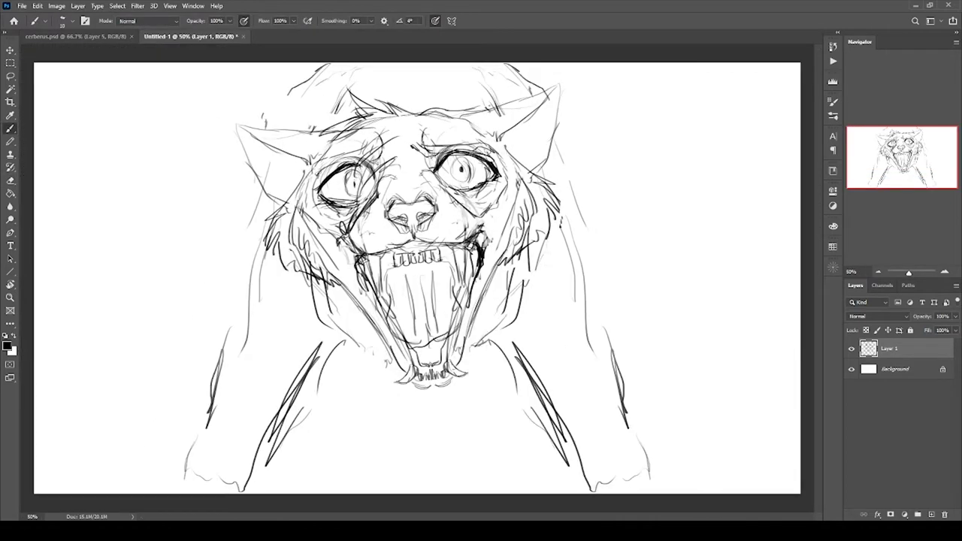
left_click_drag(234, 160, 312, 167)
mouse_move(496, 128)
left_mouse_down()
mouse_move(586, 101)
mouse_move(527, 158)
left_mouse_up()
Enlarge the whole cat sketch on the canvas and strengthen the chin and lower jaw lines
key("ctrl+t")
left_click_drag(676, 286, 741, 285)
key("Return")
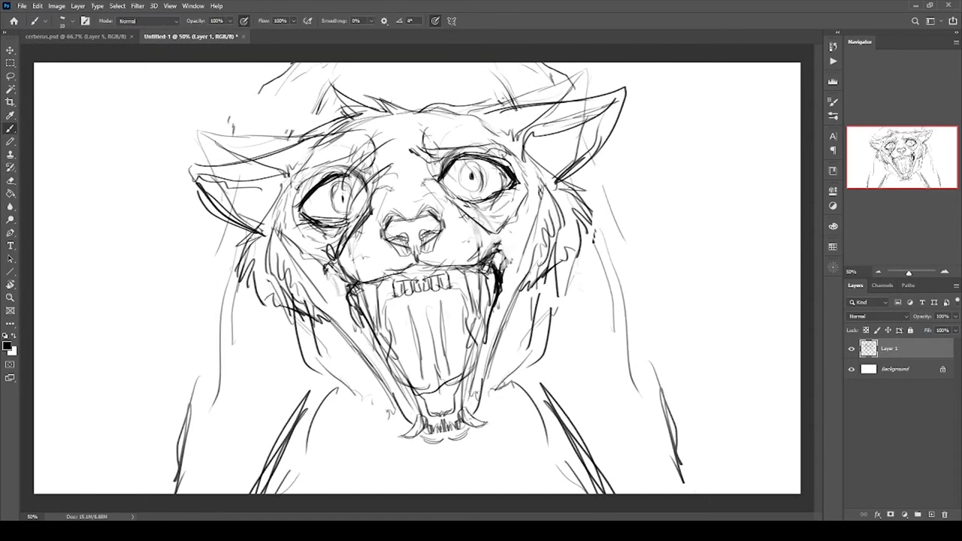
left_click_drag(413, 434, 467, 428)
left_click_drag(526, 274, 483, 417)
Add a layer beneath the sketch, fill the background bright red and fill the new layer dark red
left_click(890, 369)
key("ctrl+shift+alt+n")
key("g")
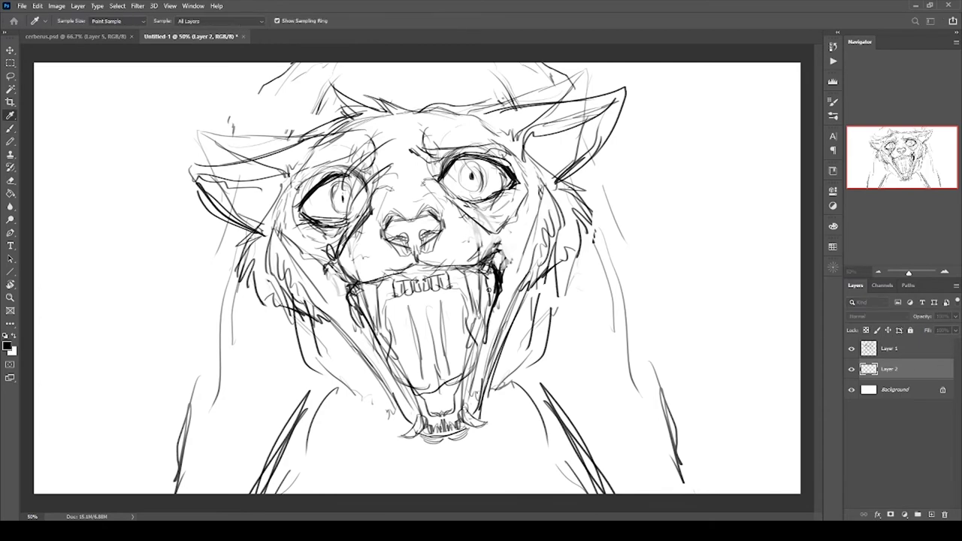
left_click(890, 389)
left_click(432, 355)
key("alt+bracketright")
left_click(432, 355)
Lasso the areas around and between the cat's outlines and delete them from the dark red layer to leave a silhouette
key("ctrl+minus")
key("l")
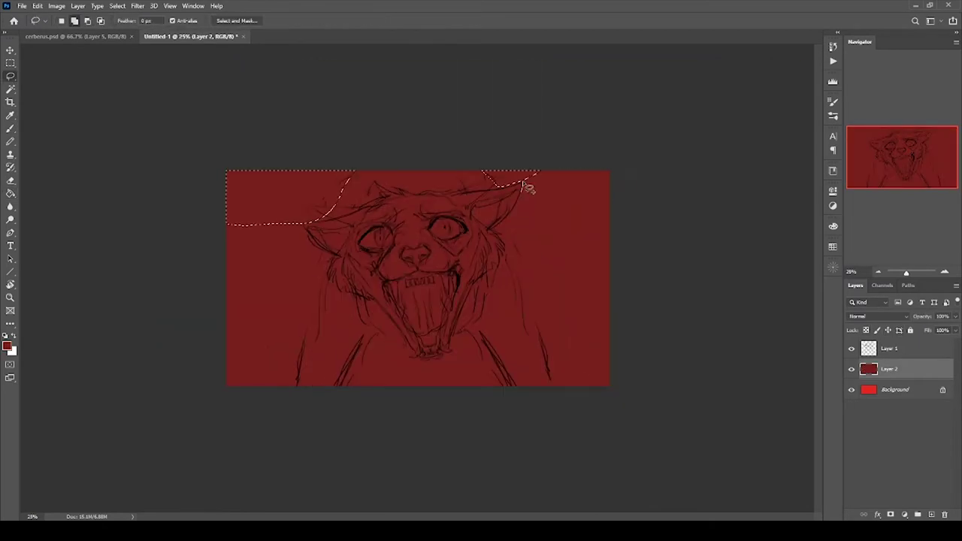
mouse_move(529, 188)
left_mouse_down()
mouse_move(303, 229)
mouse_move(395, 346)
left_mouse_up()
key("Delete")
key("ctrl+plus")
mouse_move(466, 354)
left_mouse_down()
mouse_move(451, 375)
mouse_move(532, 132)
left_mouse_up()
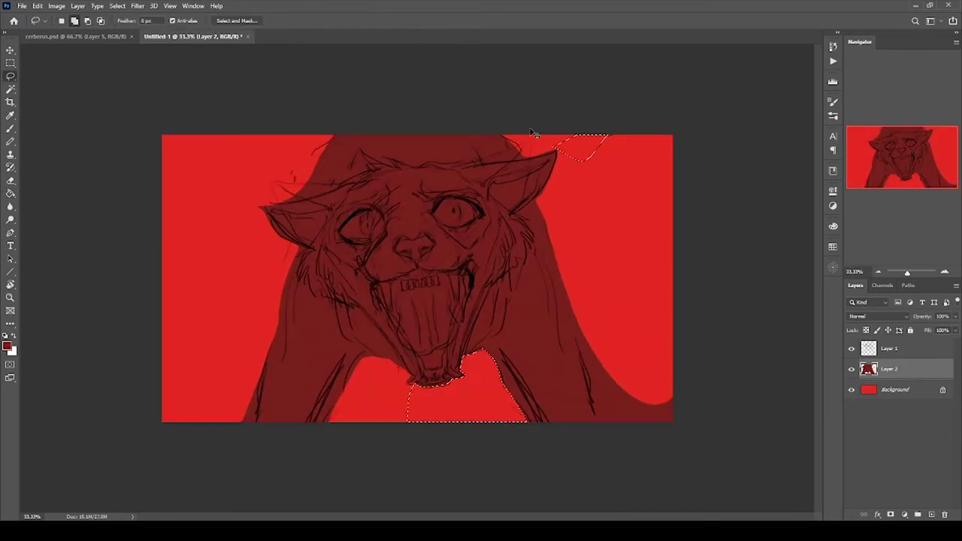
key("ctrl+d")
key("ctrl+minus")
key("ctrl+plus")
key("ctrl+plus")
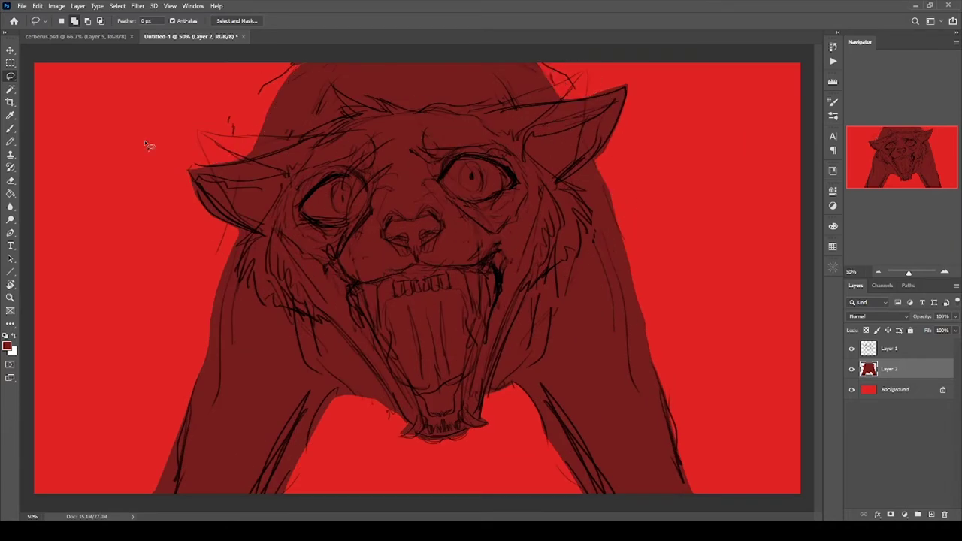
Lock the silhouette layer's transparent pixels and paint dark maroon markings under the eyes and on the nose, ears, back and shoulders
key("slash")
key("b")
left_click_drag(516, 189, 473, 221)
left_click_drag(414, 204, 432, 215)
mouse_move(331, 233)
left_mouse_down()
mouse_move(302, 218)
mouse_move(331, 248)
left_mouse_up()
mouse_move(526, 135)
left_mouse_down()
mouse_move(623, 90)
mouse_move(481, 112)
left_mouse_up()
mouse_move(331, 169)
left_mouse_down()
mouse_move(311, 139)
mouse_move(195, 174)
left_mouse_up()
left_click_drag(584, 163, 608, 301)
mouse_move(549, 66)
left_mouse_down()
mouse_move(487, 99)
mouse_move(344, 66)
mouse_move(255, 149)
left_mouse_up()
left_click_drag(244, 239, 225, 360)
Paint the whites of both eyes and the nose tip in a light pinkish red
key("i")
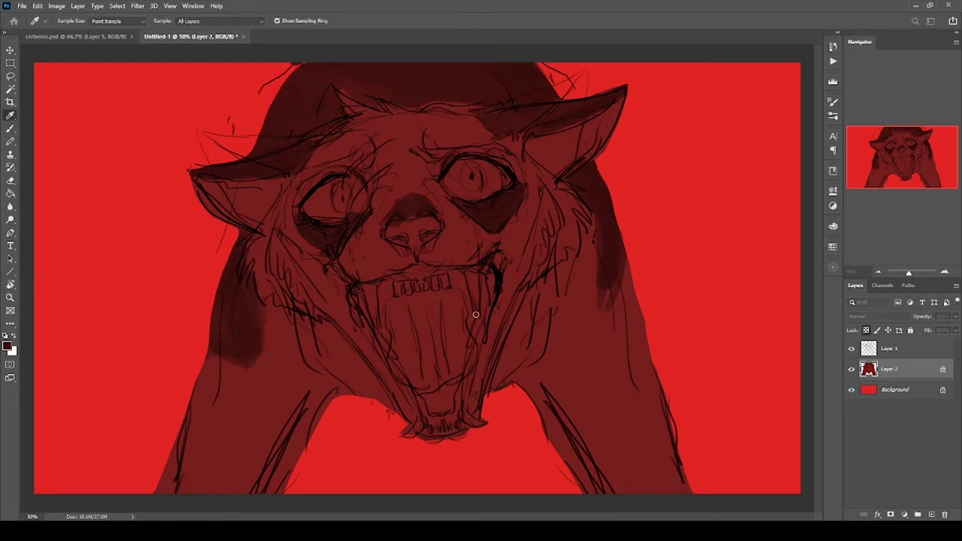
left_click(474, 308)
key("b")
left_click_drag(460, 179, 500, 188)
left_click_drag(361, 191, 312, 214)
left_click_drag(394, 226, 432, 231)
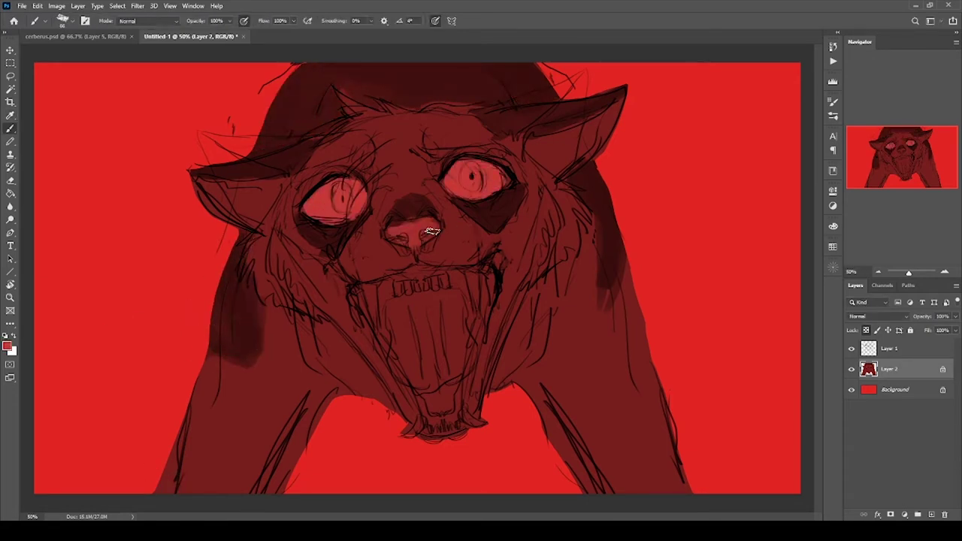
Paint the mouth interior dark red and the tongue pinkish red, and colour both irises blue
left_click(439, 321, "alt")
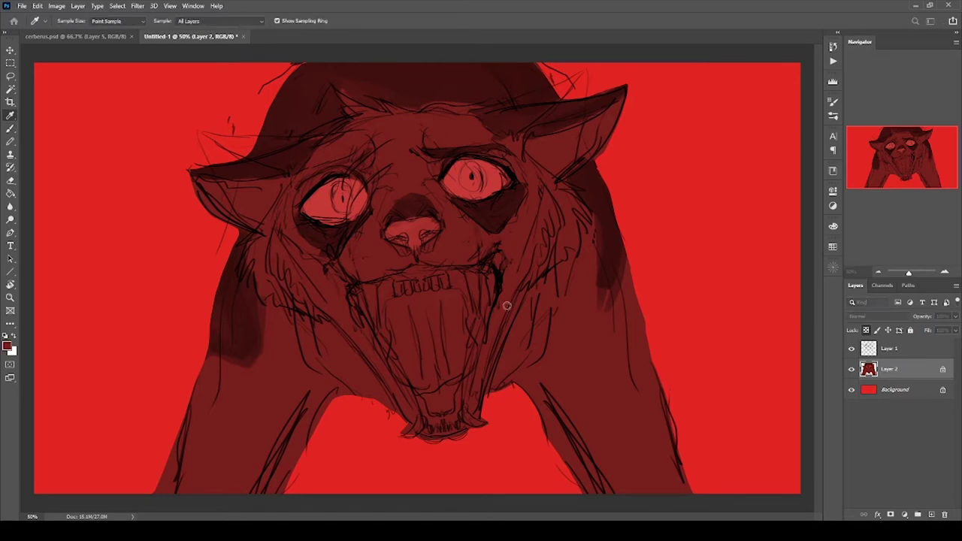
mouse_move(421, 300)
left_mouse_down()
mouse_move(451, 375)
mouse_move(447, 300)
mouse_move(457, 388)
mouse_move(380, 330)
left_mouse_up()
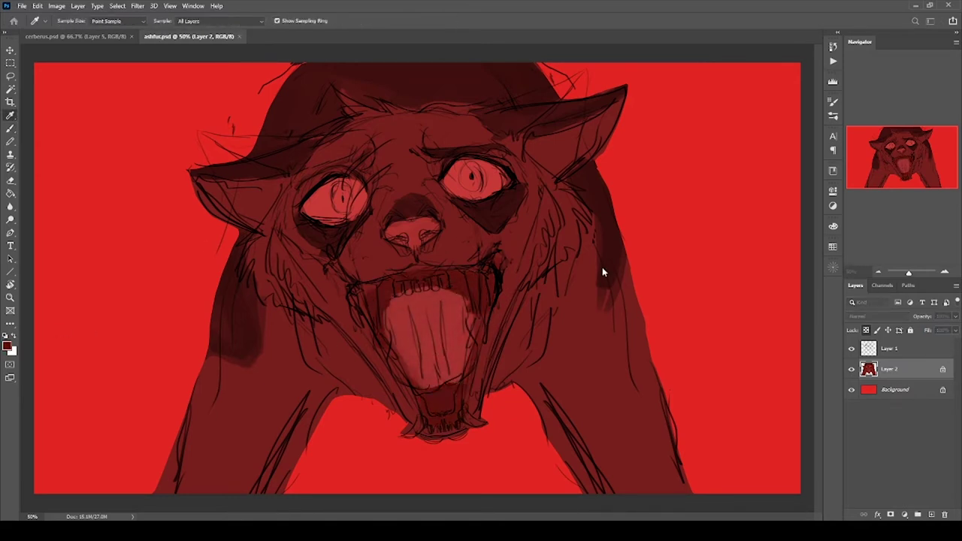
key("b")
left_click(468, 170)
left_click(342, 186, "alt")
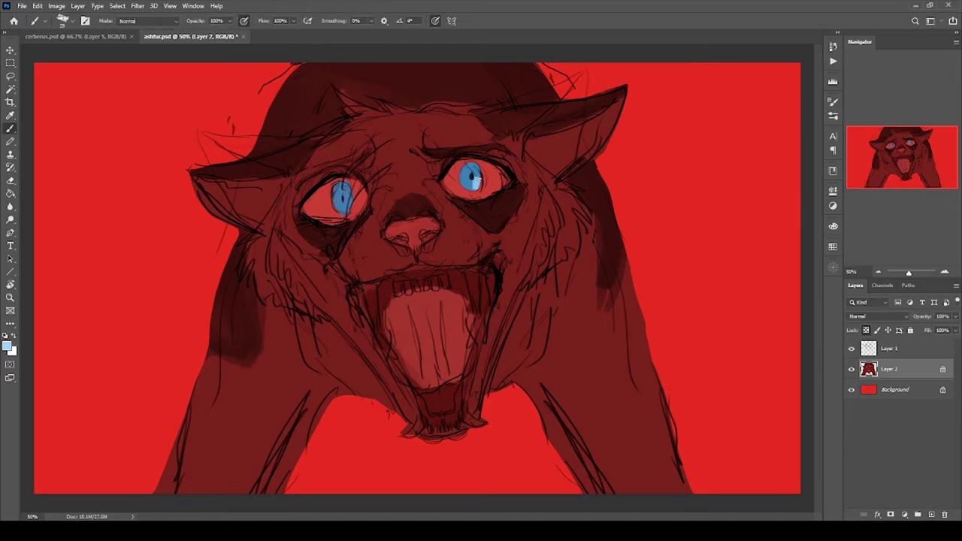
Paint the fangs, front teeth and side teeth pale pink in both jaws, and save the document
left_click(409, 225, "alt")
left_click_drag(472, 274, 475, 304)
mouse_move(443, 277)
left_mouse_down()
mouse_move(444, 286)
mouse_move(372, 324)
left_mouse_up()
left_click_drag(462, 412, 477, 422)
left_click_drag(480, 323, 462, 398)
left_click_drag(381, 333, 405, 392)
key("ctrl+s")
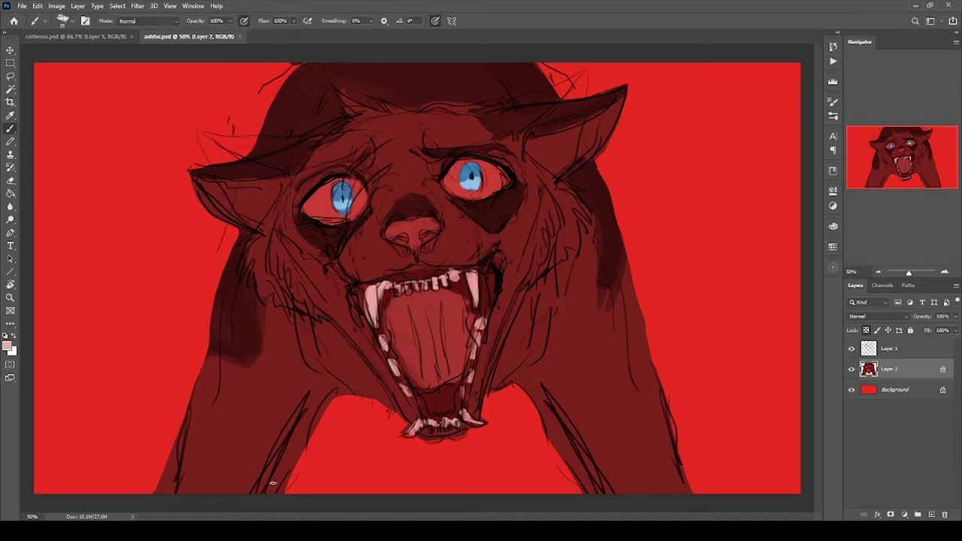
Add a layer behind the cat and paint dark red smoky shapes across the lower background with a large textured brush
key("ctrl+shift+alt+n")
left_click(248, 353, "alt")
mouse_move(65, 386)
left_mouse_down()
mouse_move(483, 462)
mouse_move(142, 330)
left_mouse_up()
key("ctrl+minus")
key("ctrl+minus")
mouse_move(601, 376)
left_mouse_down()
mouse_move(575, 275)
mouse_move(548, 326)
left_mouse_up()
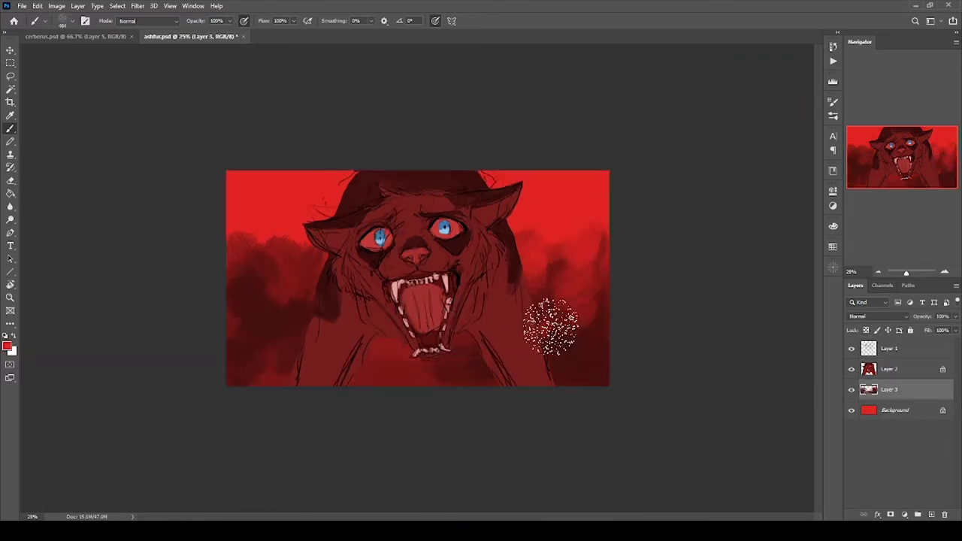
key("i")
key("b")
key("ctrl+plus")
key("ctrl+plus")
Add a layer clipped to the cat silhouette, fill it with dark red and set it to Multiply at 40% opacity
key("alt+bracketright")
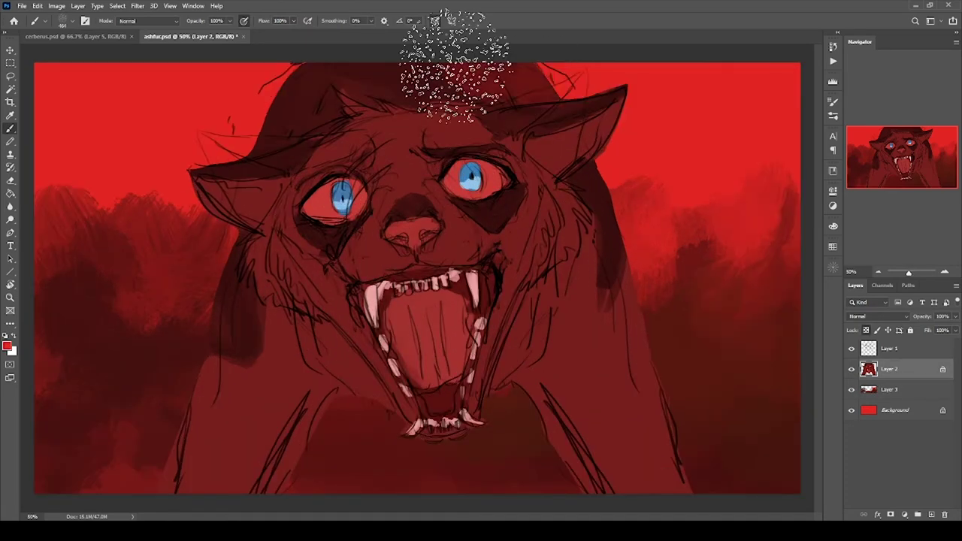
key("bracketleft")
key("bracketleft")
key("bracketleft")
key("bracketleft")
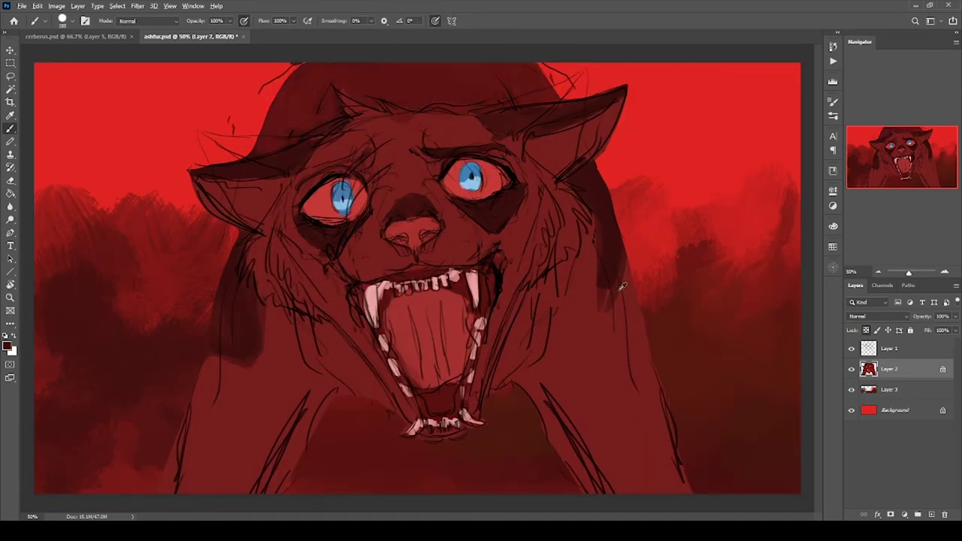
left_click(931, 515)
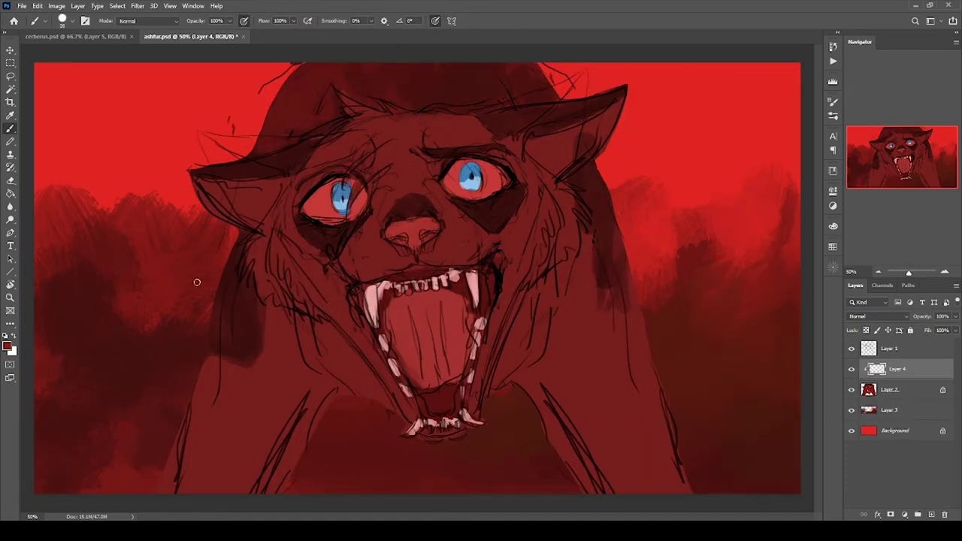
key("g")
left_click(195, 282)
key("shift+alt+m")
key("4")
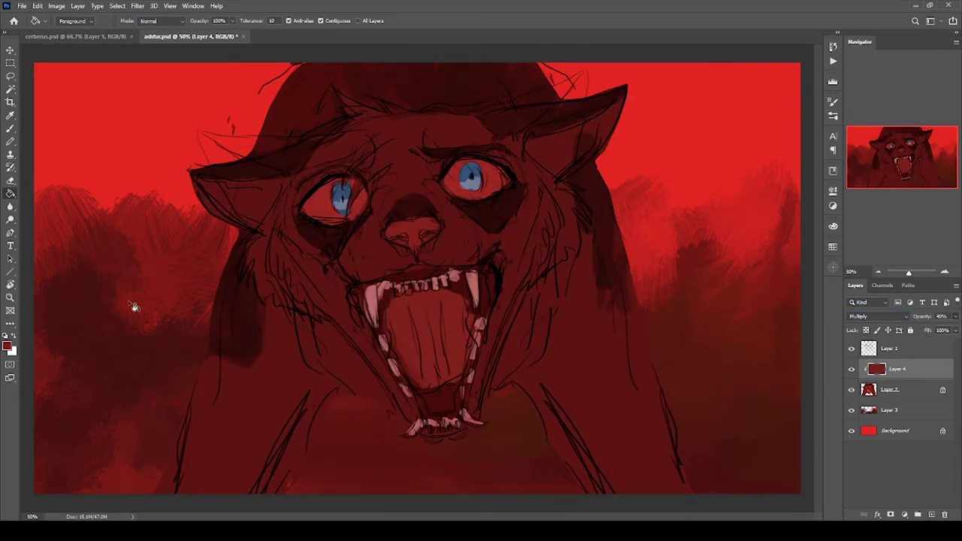
Set the shadow layer's opacity to 68% and erase lit areas over the face, ears, mouth and legs
key("e")
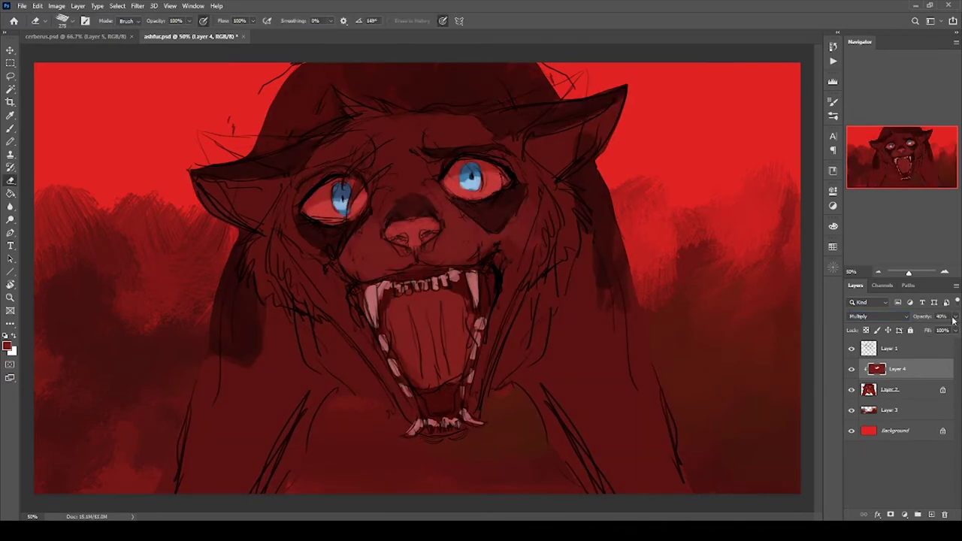
key("6")
key("8")
mouse_move(435, 319)
left_mouse_down()
mouse_move(429, 339)
mouse_move(481, 397)
mouse_move(569, 157)
mouse_move(285, 189)
mouse_move(423, 146)
mouse_move(492, 396)
left_mouse_up()
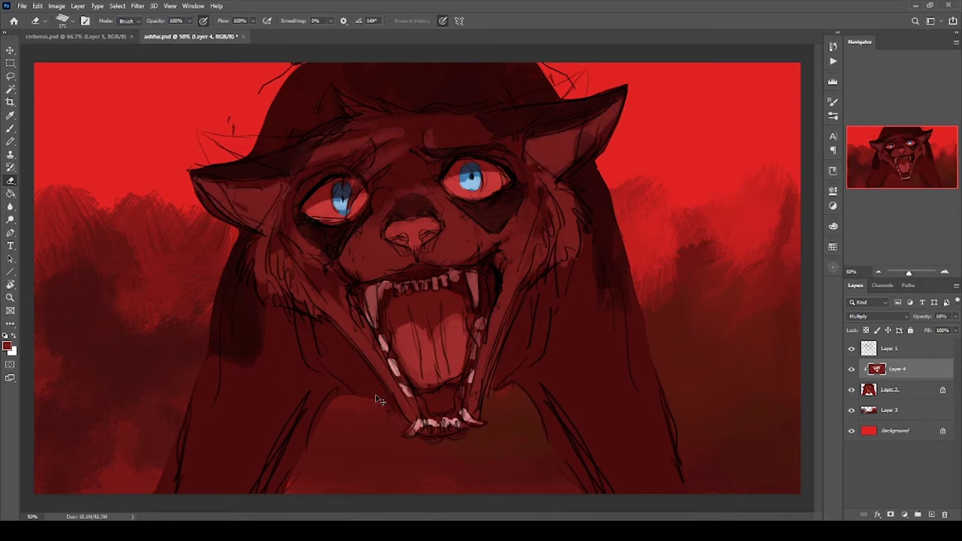
key("ctrl+minus")
key("ctrl+minus")
key("ctrl+plus")
key("ctrl+plus")
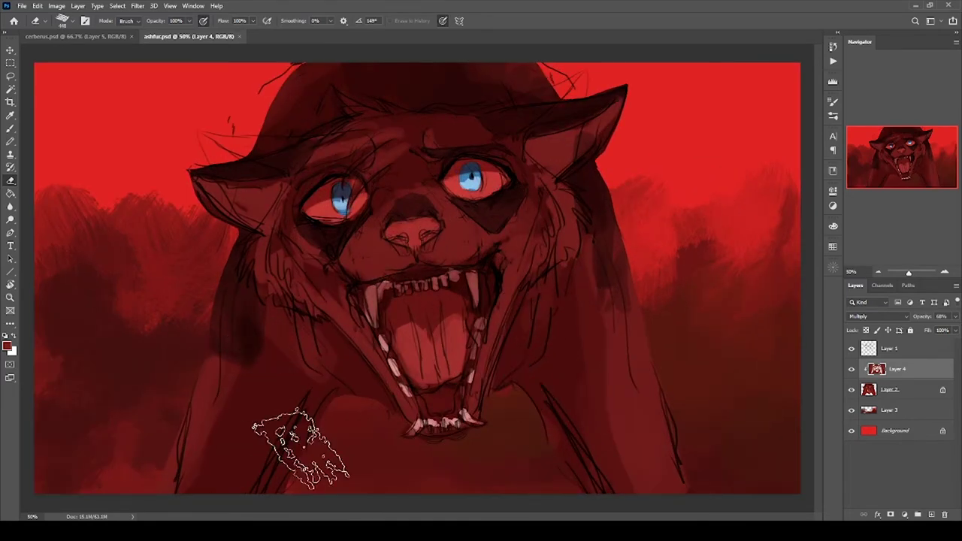
Add a clipped Overlay layer above the shadows and paint a light pink highlight on the nose
key("ctrl+shift+alt+n")
key("b")
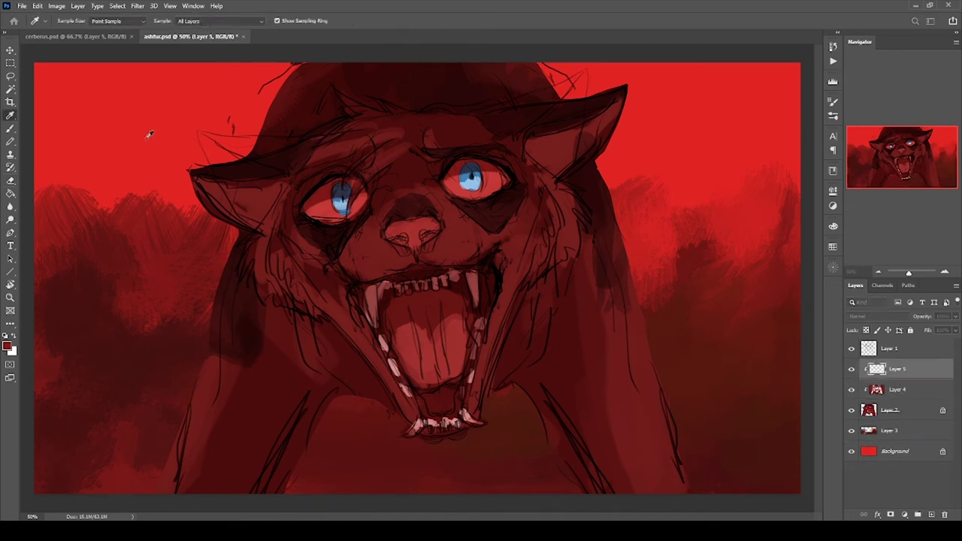
left_click(394, 227, "alt")
left_click(393, 230)
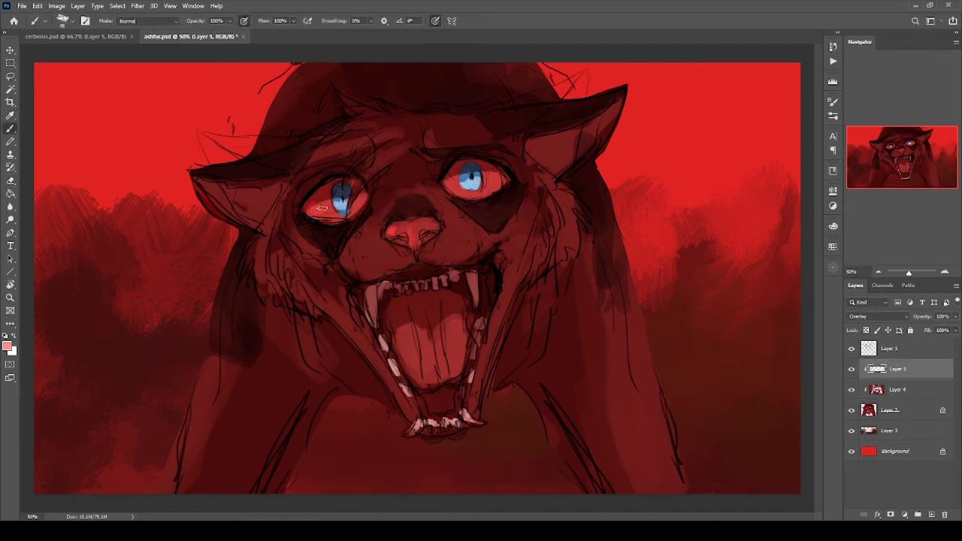
Paint light pink highlights on the cheek fur, brow, jaw edges and forehead fur
left_click_drag(554, 182, 575, 251)
left_click_drag(275, 235, 257, 292)
left_click_drag(368, 140, 300, 179)
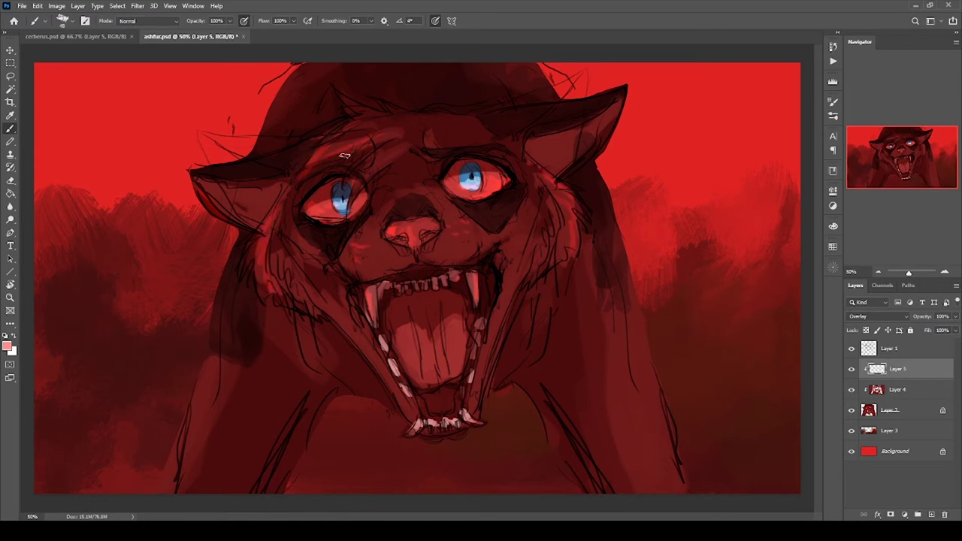
left_click_drag(387, 309, 330, 385)
left_click_drag(513, 299, 474, 403)
left_click_drag(565, 110, 369, 103)
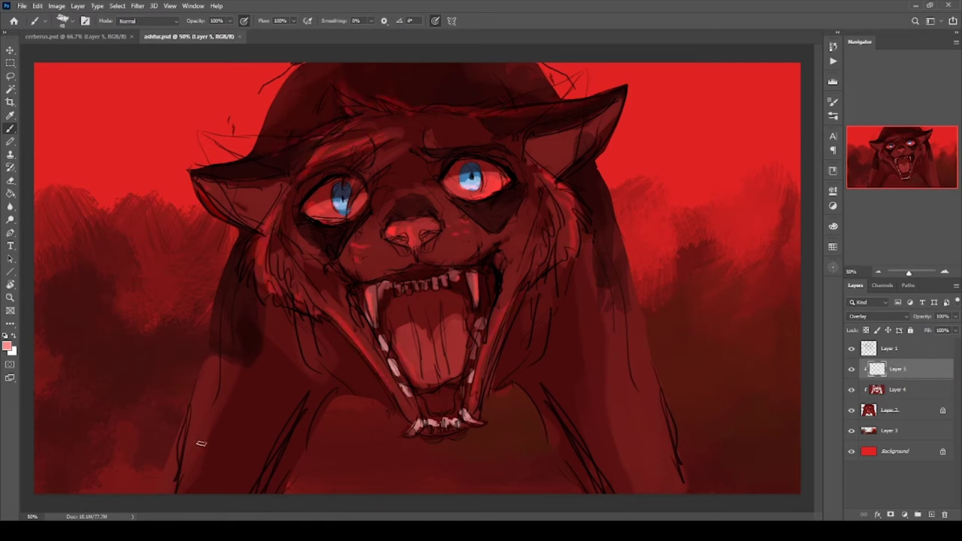
key("ctrl+minus")
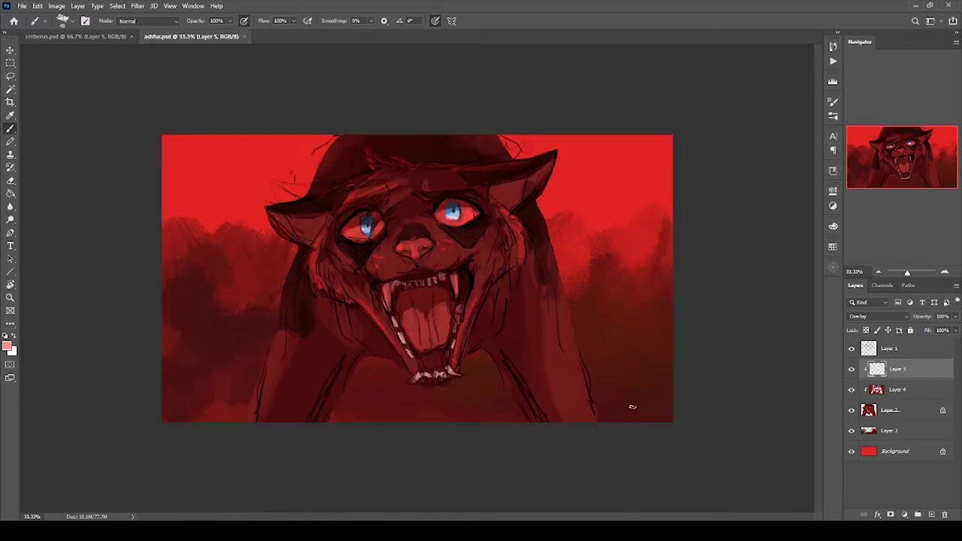
Add a layer, paint bright red flame streaks on both sides of the cat and move the layer above the sketch
key("ctrl+shift+alt+n")
key("bracketright")
key("bracketright")
key("bracketright")
key("bracketright")
left_click_drag(248, 406, 225, 180)
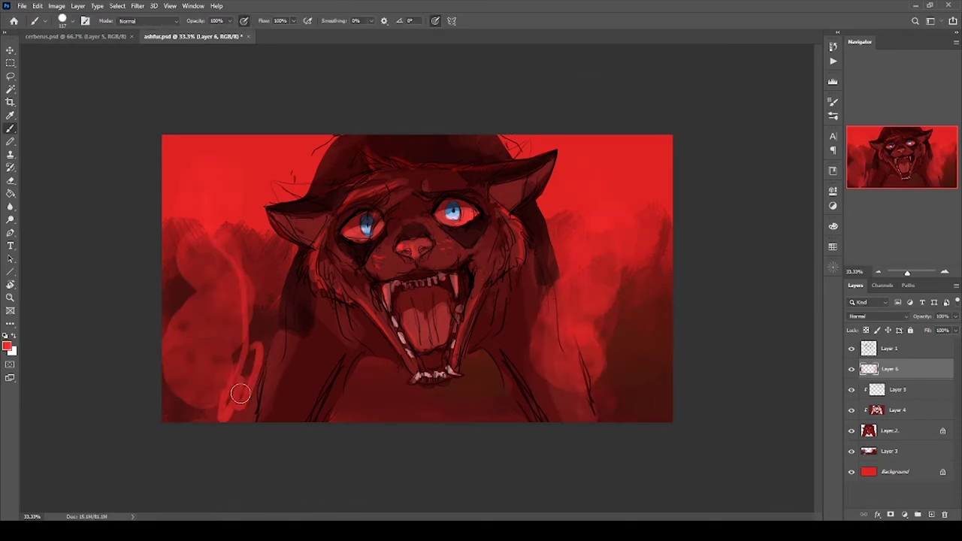
left_click_drag(196, 410, 236, 193)
left_click_drag(617, 410, 479, 444)
left_click_drag(526, 226, 484, 393)
key("ctrl+bracketright")
Paint more red flame streaks over the cat's back, shoulders and legs, and add a new layer on top
key("ctrl+plus")
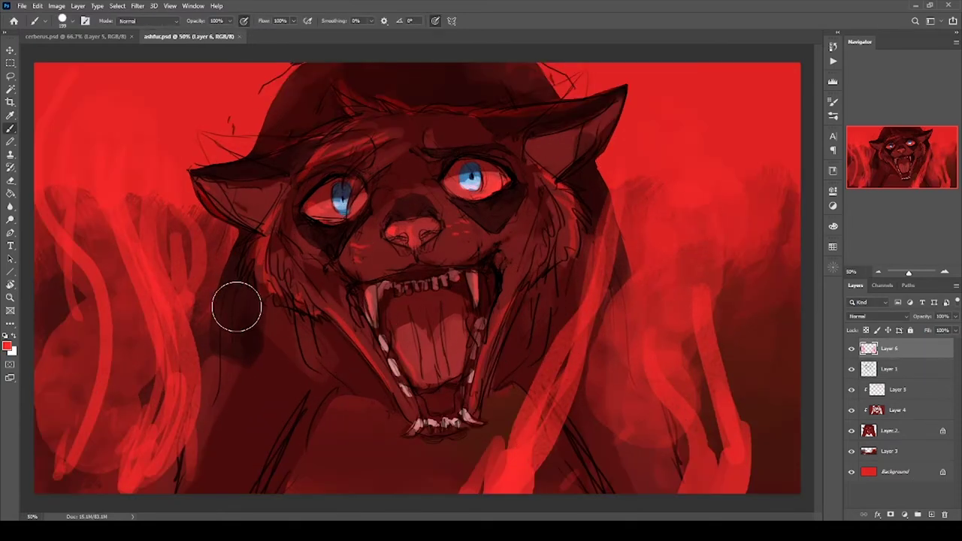
left_click_drag(259, 150, 310, 71)
mouse_move(226, 255)
left_mouse_down()
mouse_move(290, 476)
mouse_move(282, 366)
left_mouse_up()
key("ctrl+minus")
key("ctrl+plus")
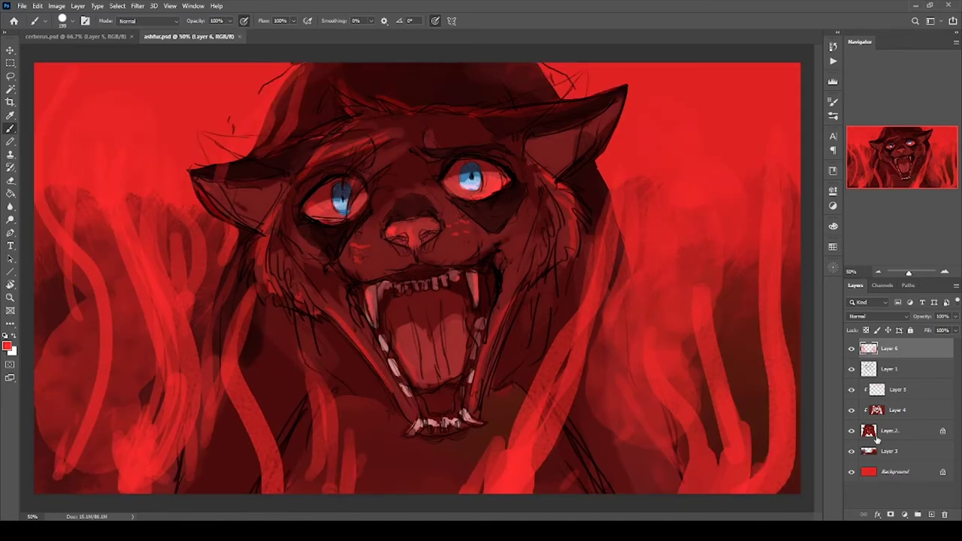
left_click_drag(616, 211, 511, 321)
key("ctrl+shift+alt+n")
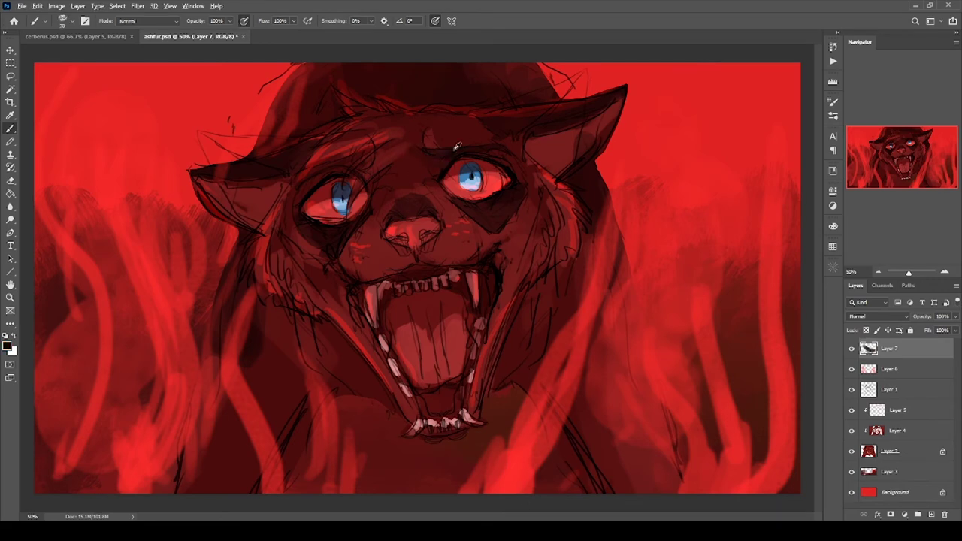
Paint dark red tones over the sketch lines on the right brow, both cheeks and the jaw
key("ctrl+plus")
mouse_move(399, 258)
left_mouse_down()
mouse_move(406, 287)
mouse_move(420, 293)
mouse_move(380, 299)
left_mouse_up()
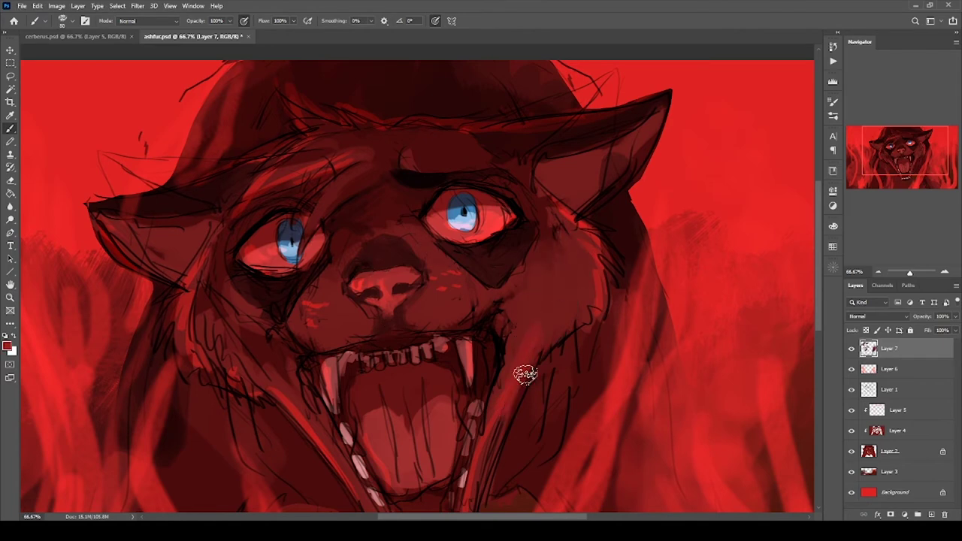
left_click_drag(524, 369, 553, 264)
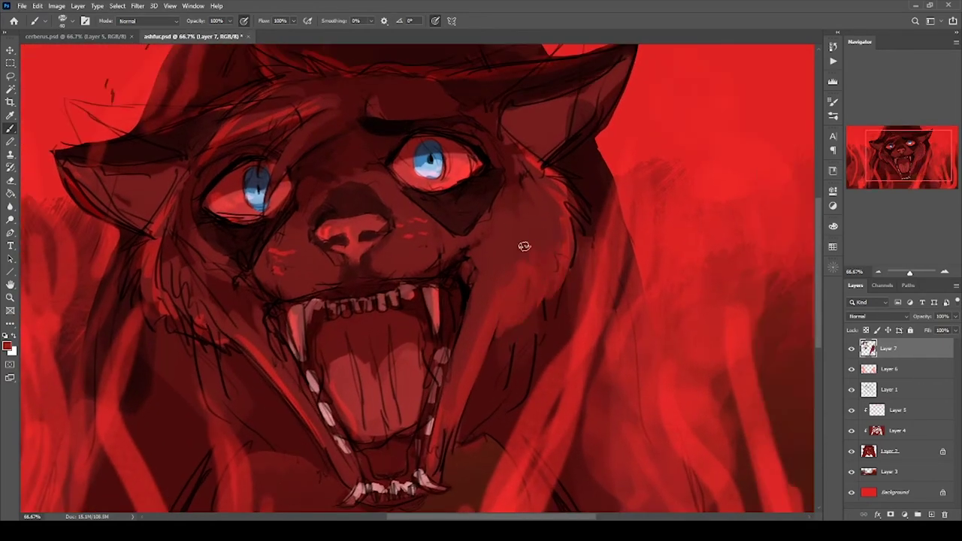
key("ctrl+minus")
key("ctrl+minus")
key("ctrl+plus")
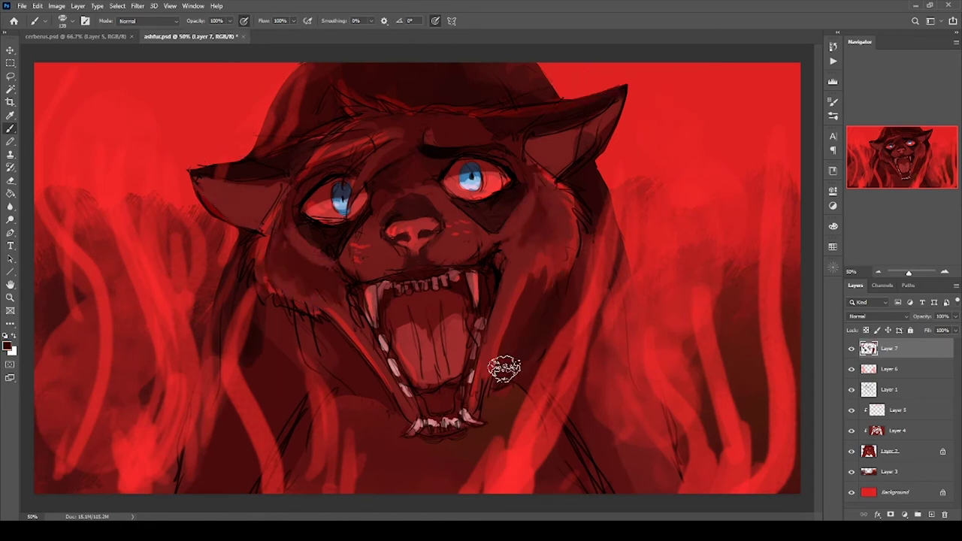
left_click_drag(402, 341, 443, 439)
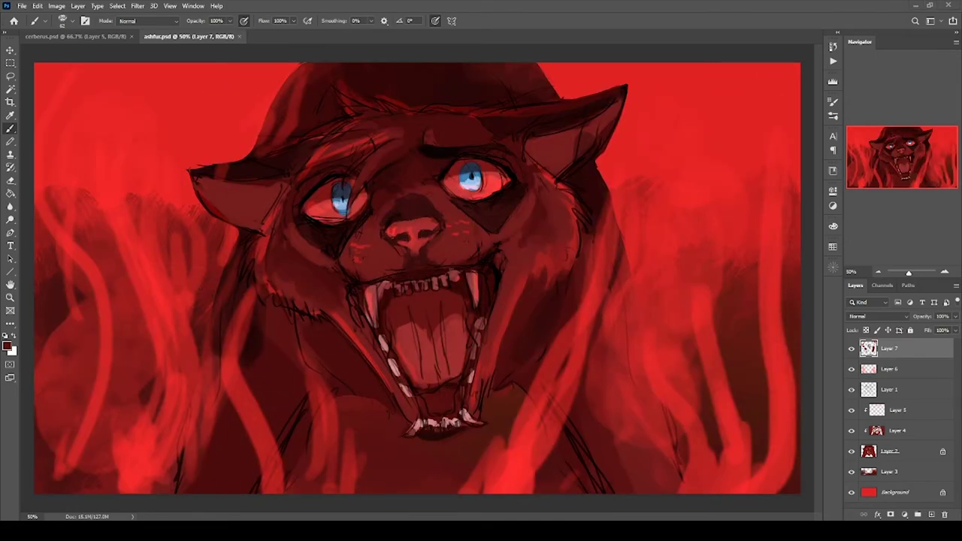
Paint bright and dark red fur strands along both cheeks and across the forehead
left_click_drag(564, 194, 586, 242)
mouse_move(259, 199)
left_mouse_down()
mouse_move(256, 245)
mouse_move(279, 278)
mouse_move(282, 308)
mouse_move(346, 330)
left_mouse_up()
left_click_drag(334, 278, 369, 323)
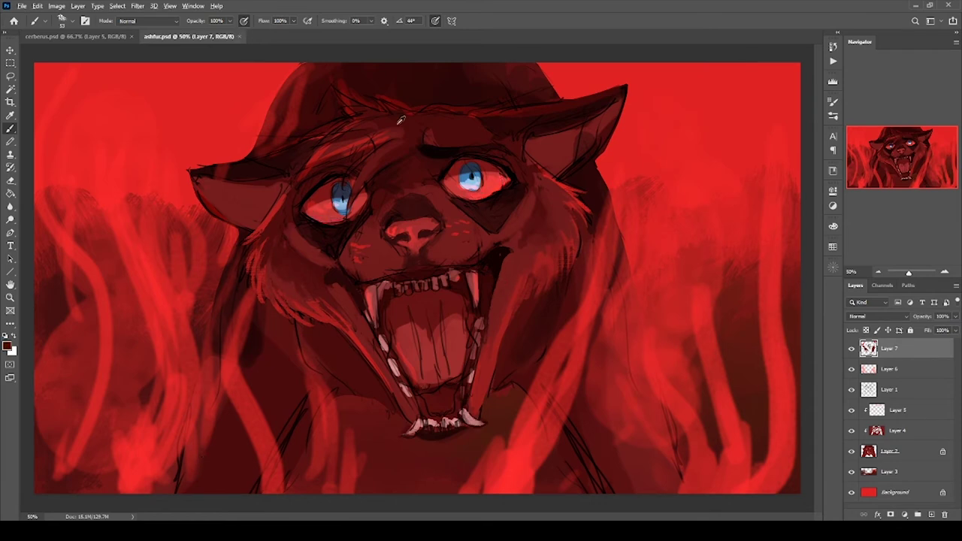
mouse_move(400, 118)
left_mouse_down()
mouse_move(347, 112)
mouse_move(380, 112)
mouse_move(351, 138)
left_mouse_up()
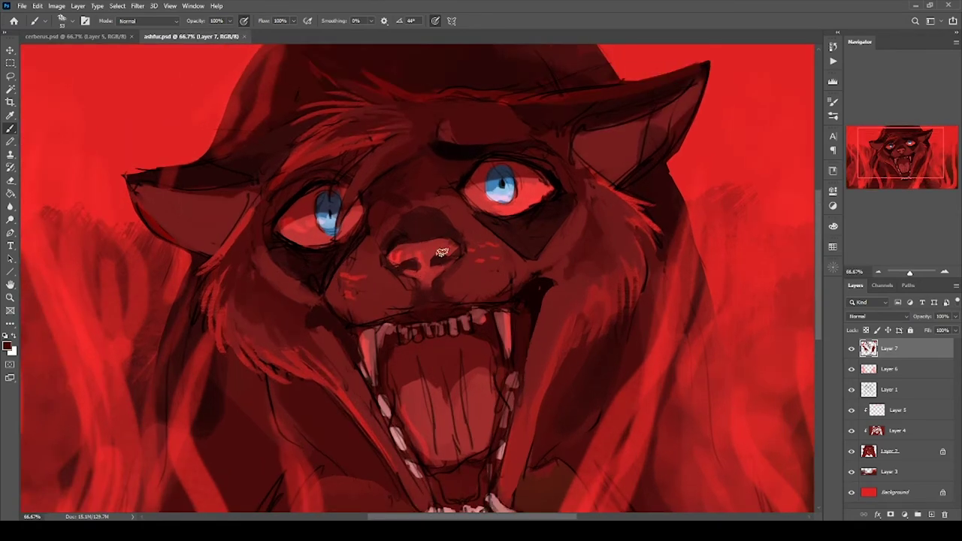
Paint over the sketch lines on both ears and sharpen the left ear's tip
mouse_move(594, 146)
left_mouse_down()
mouse_move(659, 100)
mouse_move(687, 95)
left_mouse_up()
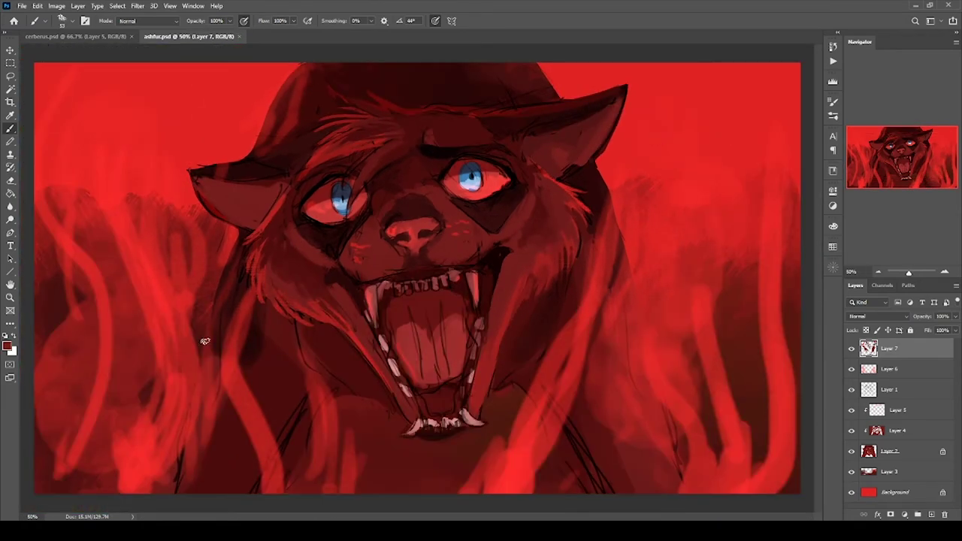
mouse_move(233, 183)
left_mouse_down()
mouse_move(179, 176)
mouse_move(237, 203)
left_mouse_up()
left_click(188, 180, "alt")
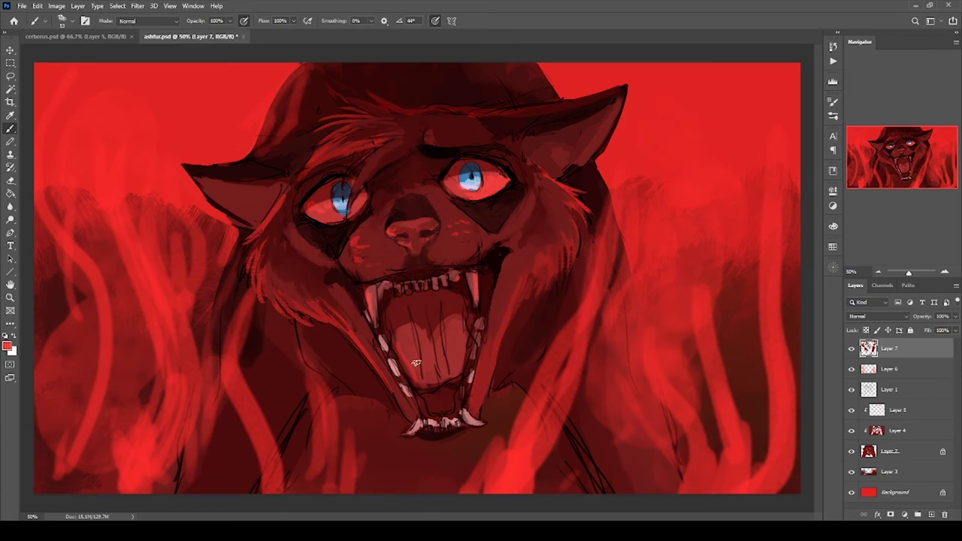
Repaint the mouth interior and tongue, and smooth the muzzle around the nose with dark reds
left_click(439, 296, "alt")
mouse_move(440, 296)
left_mouse_down()
mouse_move(421, 308)
mouse_move(432, 376)
mouse_move(462, 323)
mouse_move(446, 351)
mouse_move(410, 368)
mouse_move(440, 375)
left_mouse_up()
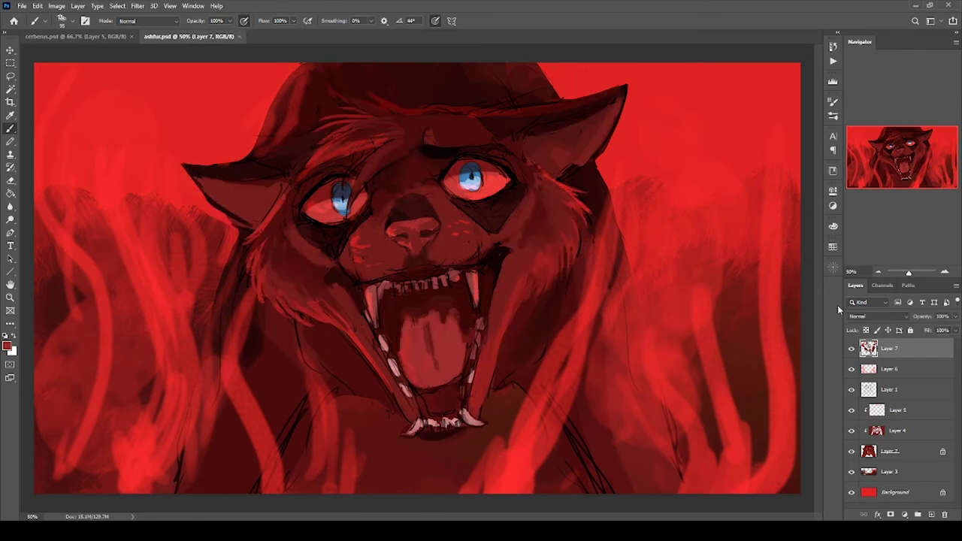
left_click(471, 247)
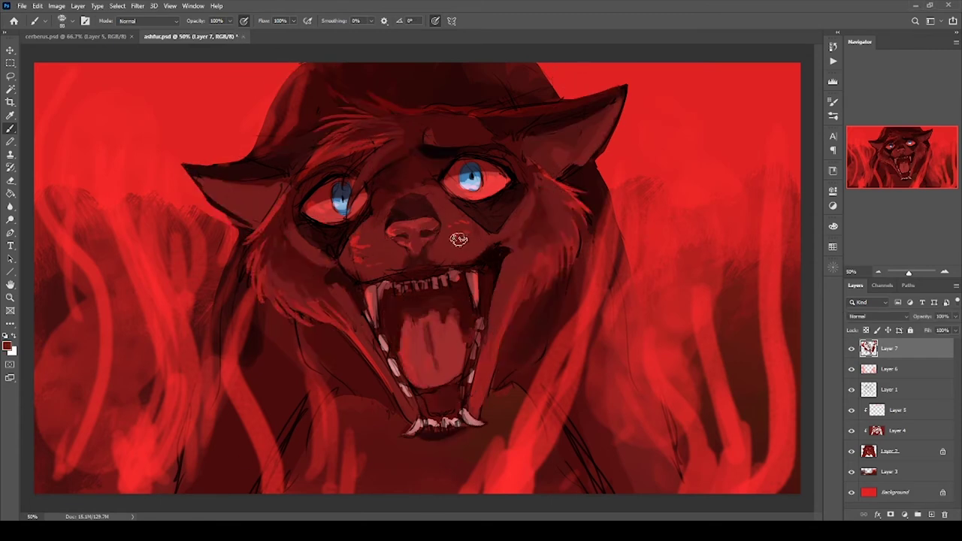
mouse_move(458, 239)
left_mouse_down()
mouse_move(476, 223)
mouse_move(461, 243)
left_mouse_up()
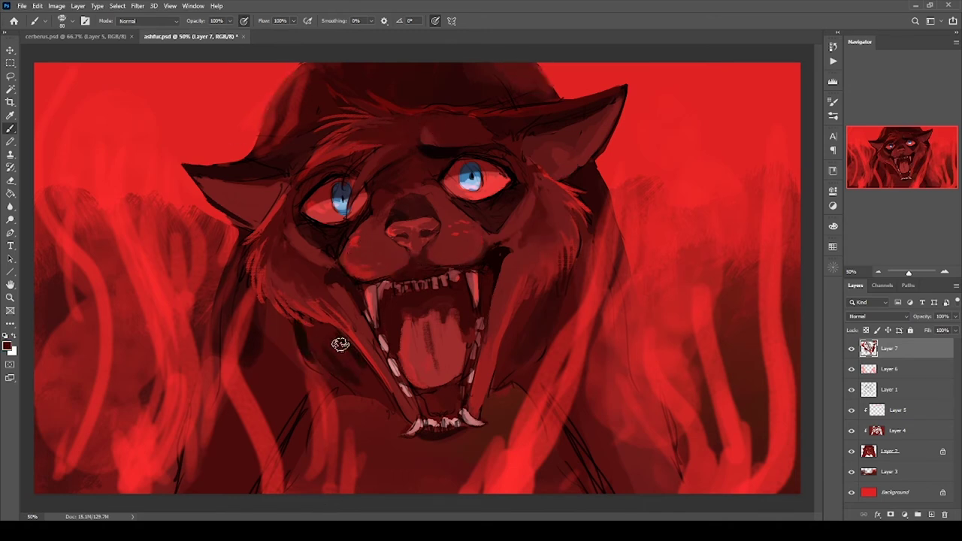
Paint dark red over the neck, shoulders and legs on Layers 6 and 7, covering sketch lines and some flame streaks
left_click(353, 374, "alt")
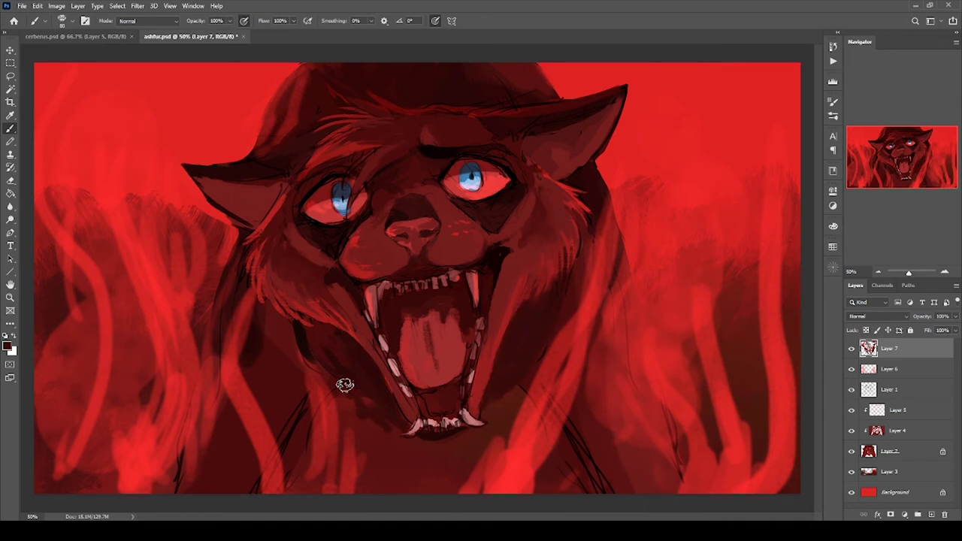
key("alt+bracketleft")
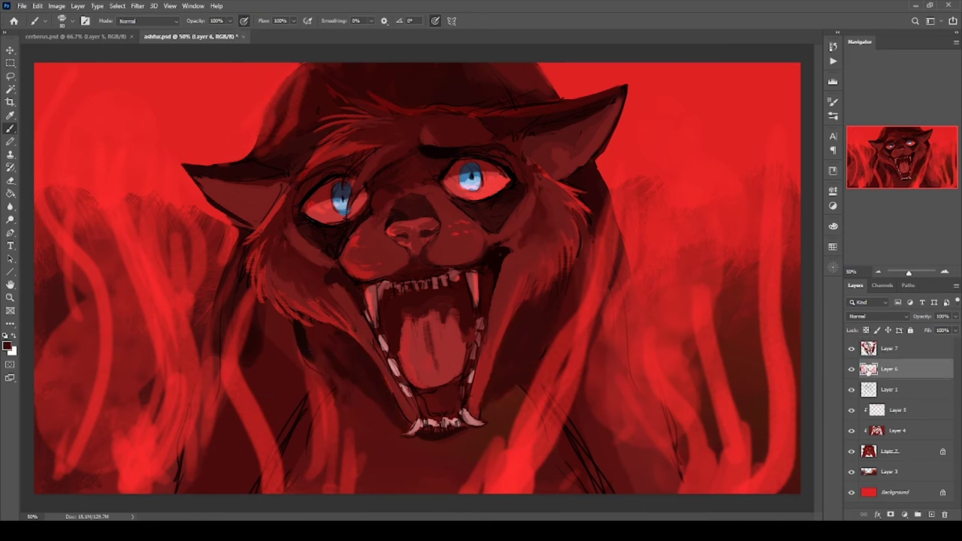
mouse_move(579, 410)
left_mouse_down()
mouse_move(612, 489)
mouse_move(557, 380)
mouse_move(634, 351)
left_mouse_up()
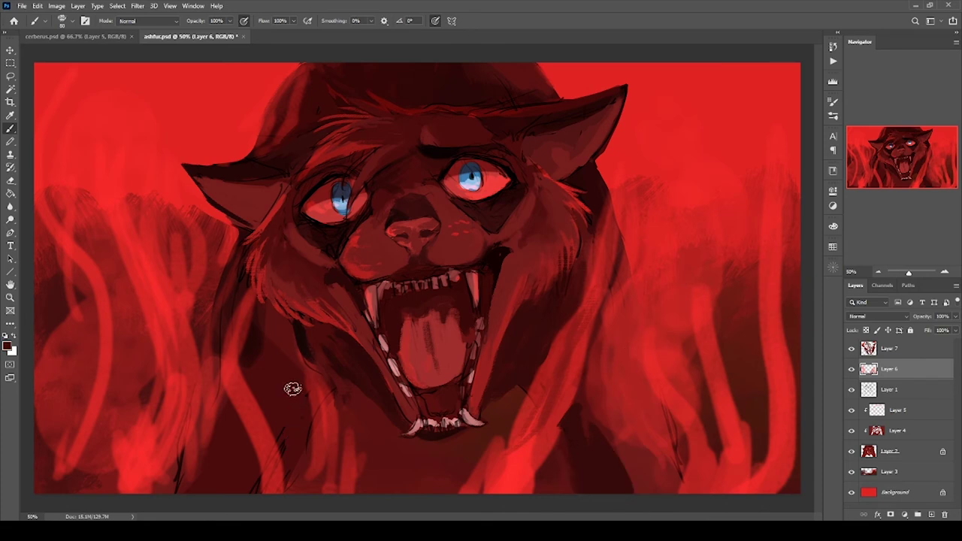
left_click(870, 356)
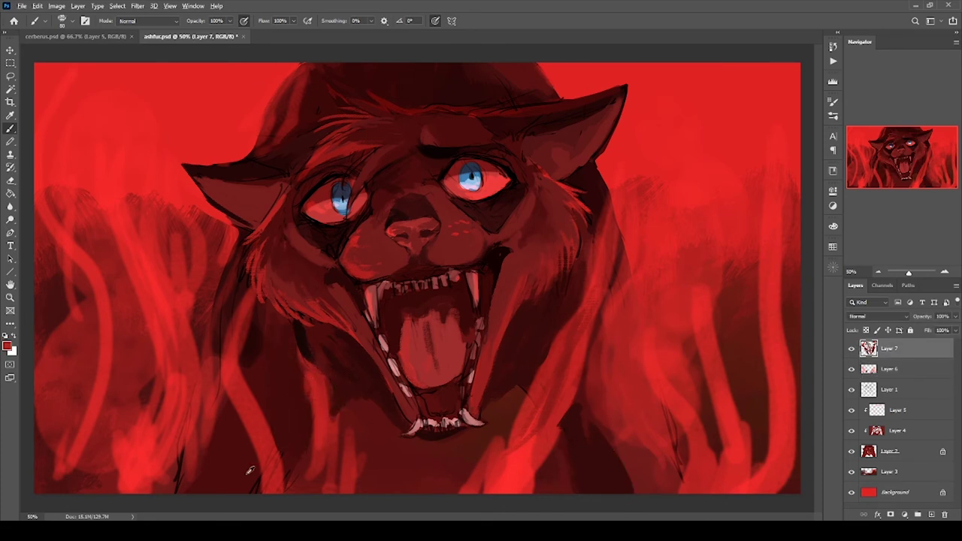
left_click_drag(681, 475, 651, 376)
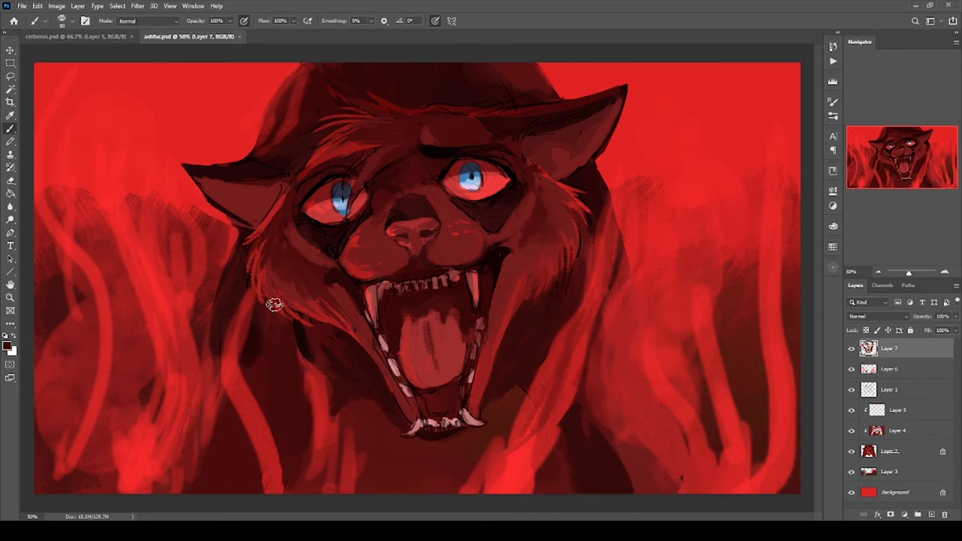
Refine the forehead fur hanging over the left eye, the brow and the ear edges, covering the remaining sketch lines
key("ctrl+plus")
left_click_drag(514, 145, 439, 247)
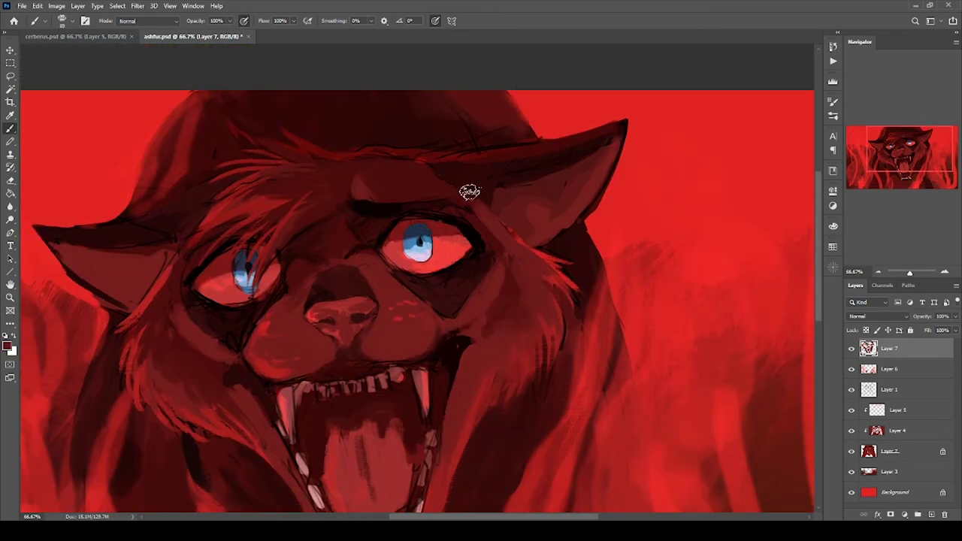
left_click_drag(420, 226, 491, 191)
left_click_drag(235, 148, 105, 194)
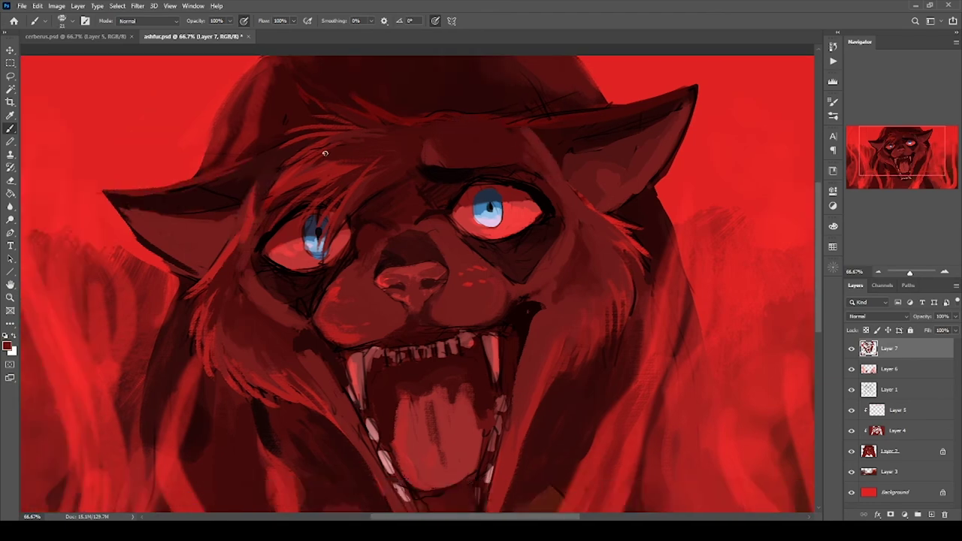
left_click_drag(496, 120, 669, 163)
key("h")
left_click_drag(295, 288, 285, 338)
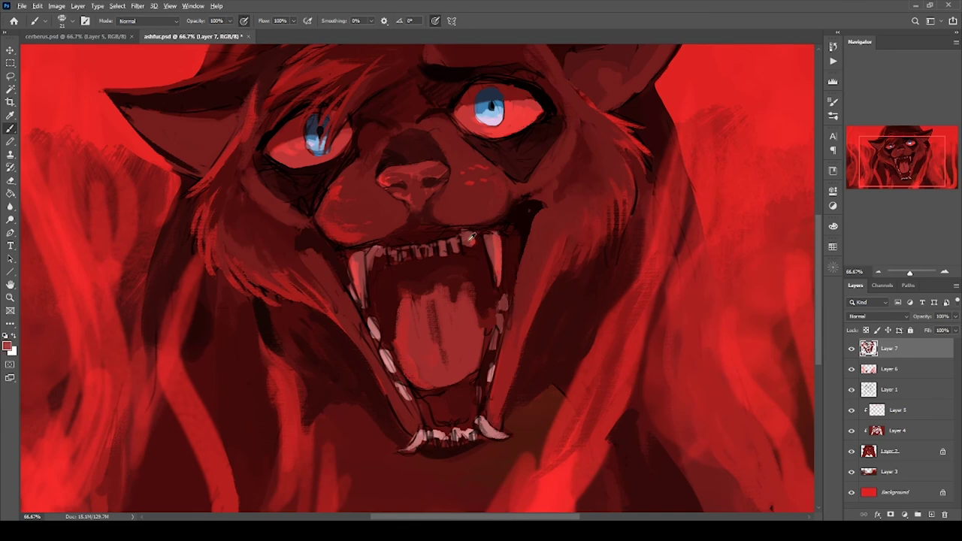
Repaint the upper and lower teeth as clean pink shapes and cover the sketch lines along the jaw
left_click_drag(374, 293, 357, 369)
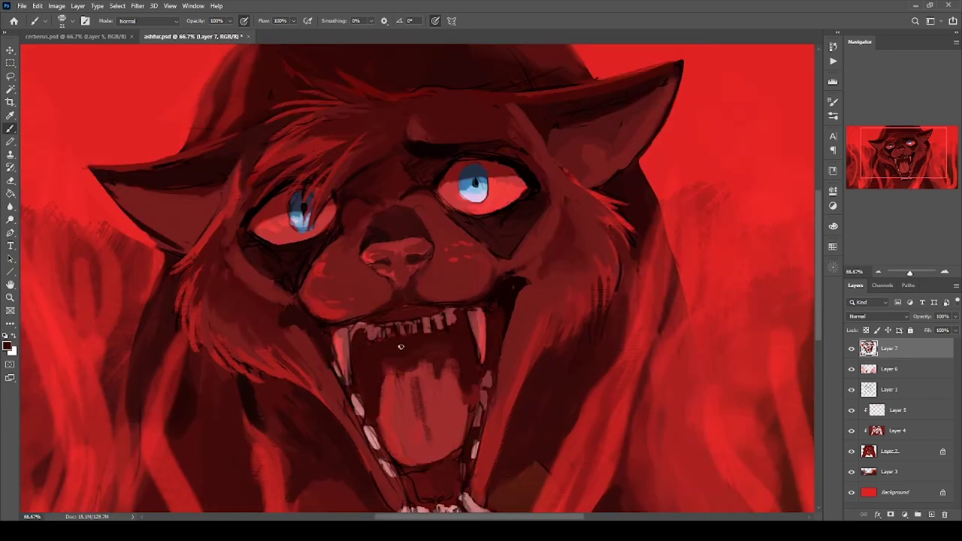
left_click_drag(401, 346, 347, 366)
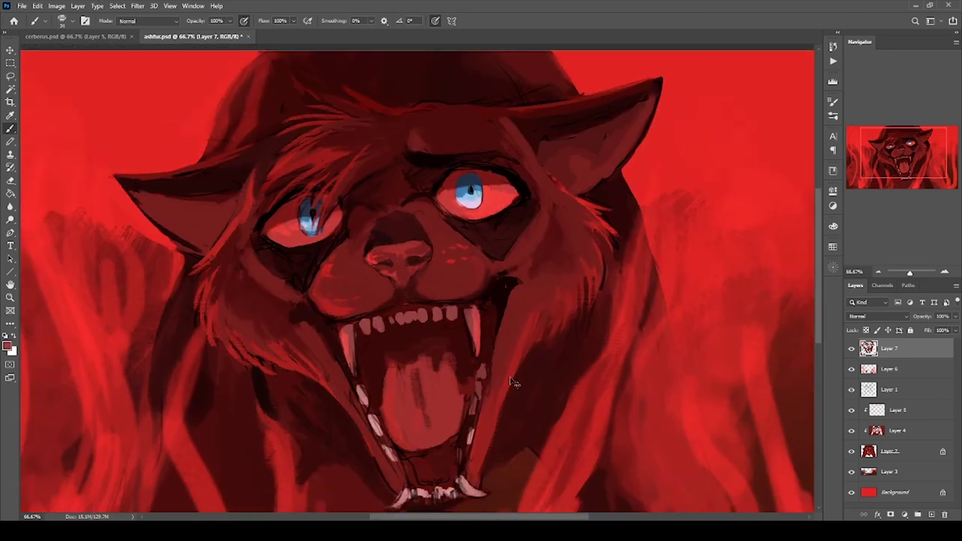
scroll(454, 309, "up", 2)
left_click_drag(405, 279, 481, 272)
scroll(426, 442, "down", 2)
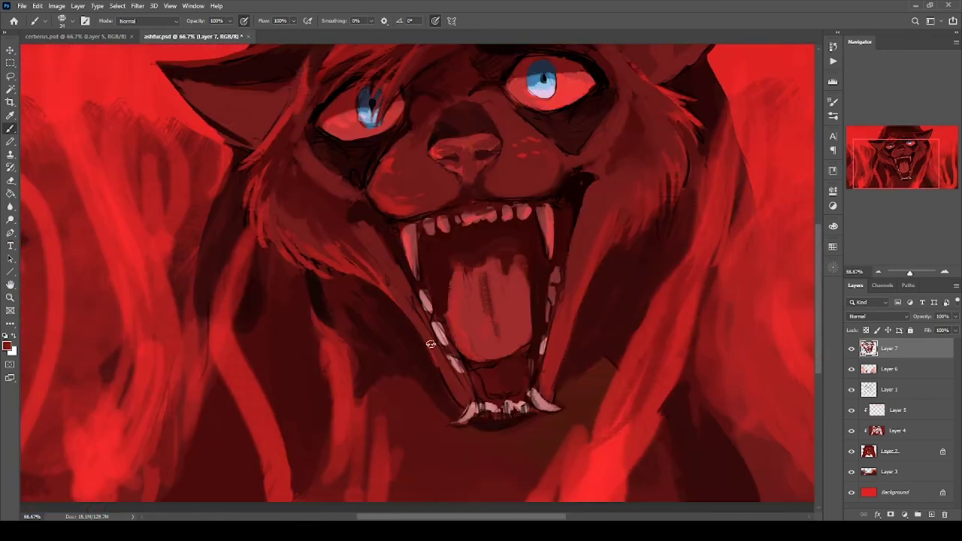
left_click_drag(377, 401, 429, 337)
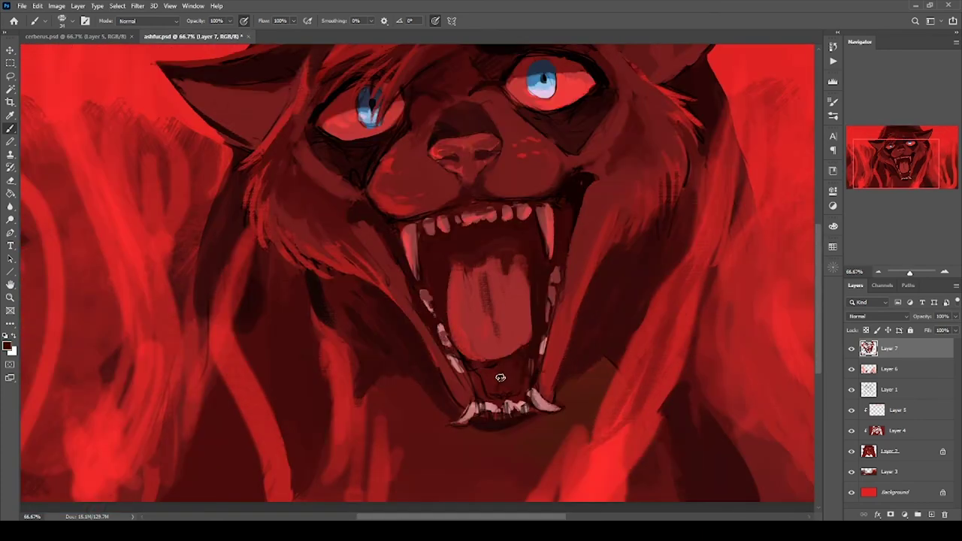
scroll(491, 331, "down", 1)
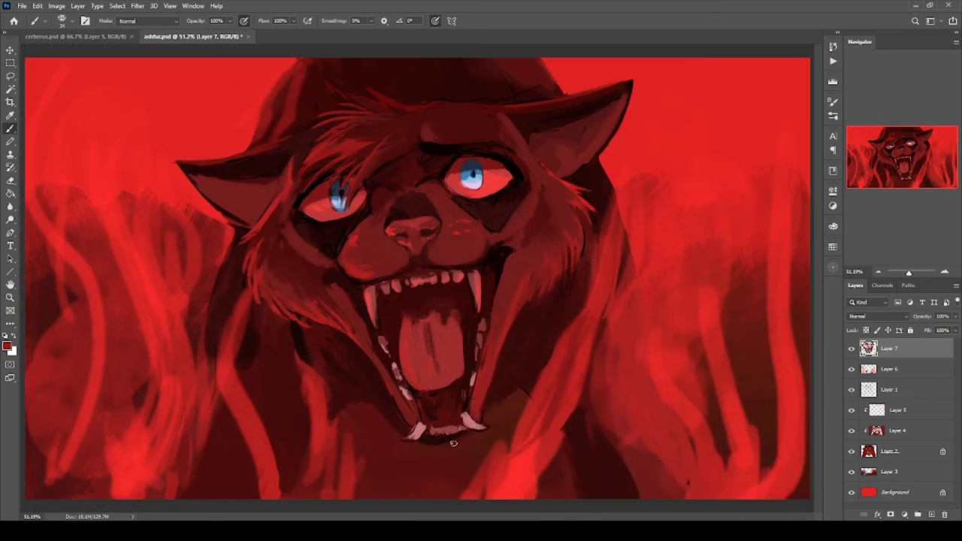
scroll(468, 393, "up", 1)
Add a layer and paint pale pink lower eyelid rims and long thin whiskers on both sides of the muzzle
key("ctrl+shift+alt+n")
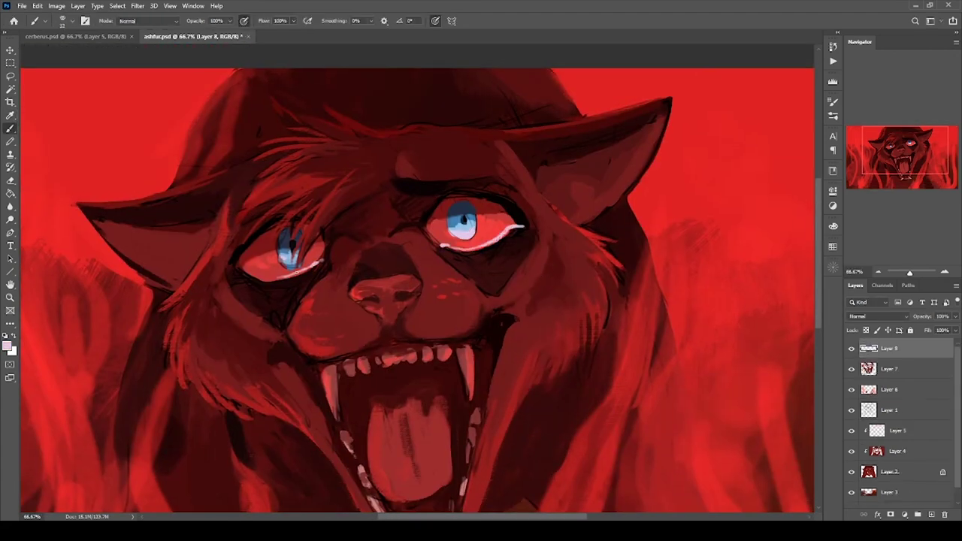
left_click_drag(421, 315, 451, 285)
left_click_drag(535, 297, 738, 249)
left_click_drag(526, 285, 456, 322)
left_click_drag(477, 267, 599, 233)
left_click_drag(420, 300, 577, 290)
left_click_drag(300, 301, 485, 290)
left_click_drag(468, 322, 321, 391)
left_click_drag(483, 305, 394, 319)
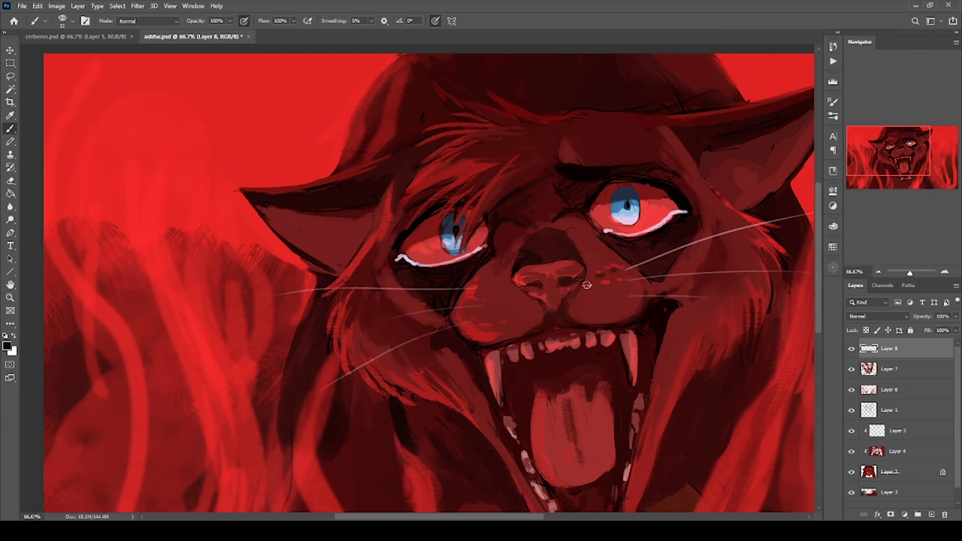
Paint dark whisker spots on both sides of the muzzle and shade the tongue and back of the mouth
left_click(586, 286)
left_click(623, 285)
left_click(475, 291)
left_click(501, 320)
mouse_move(598, 371)
left_mouse_down()
mouse_move(468, 273)
mouse_move(440, 338)
mouse_move(430, 274)
mouse_move(451, 300)
mouse_move(424, 363)
mouse_move(441, 279)
left_mouse_up()
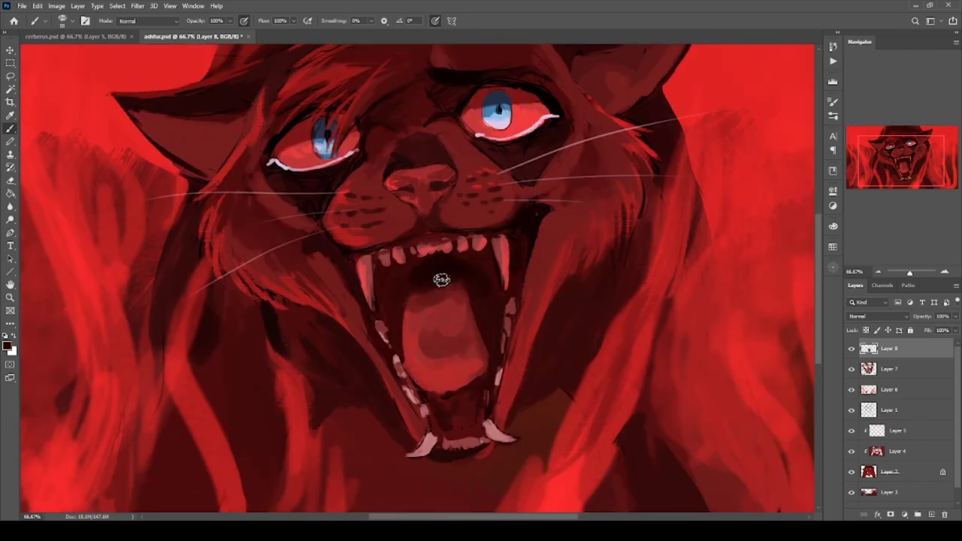
Add a layer and paint soft red smoke over the cat's back and the flames on both sides
key("ctrl+minus")
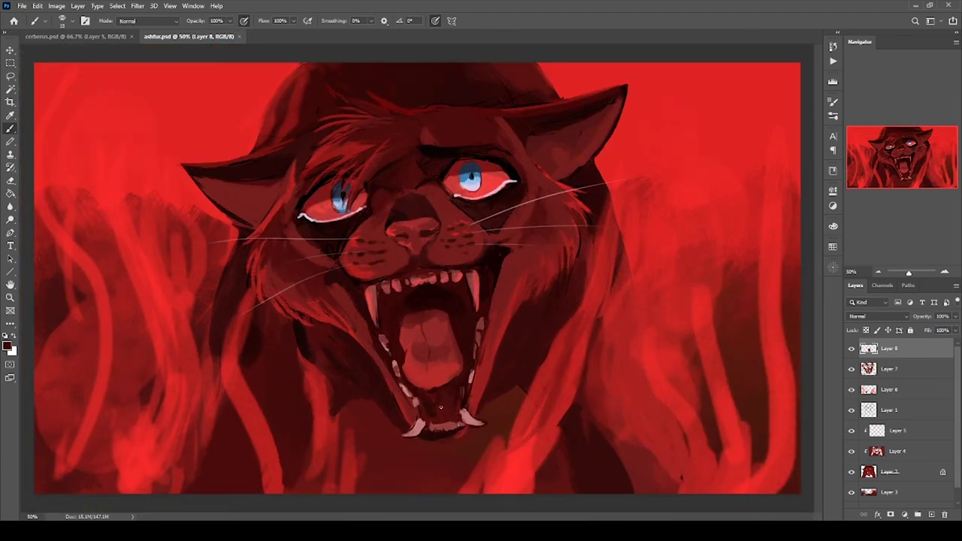
key("ctrl+shift+alt+n")
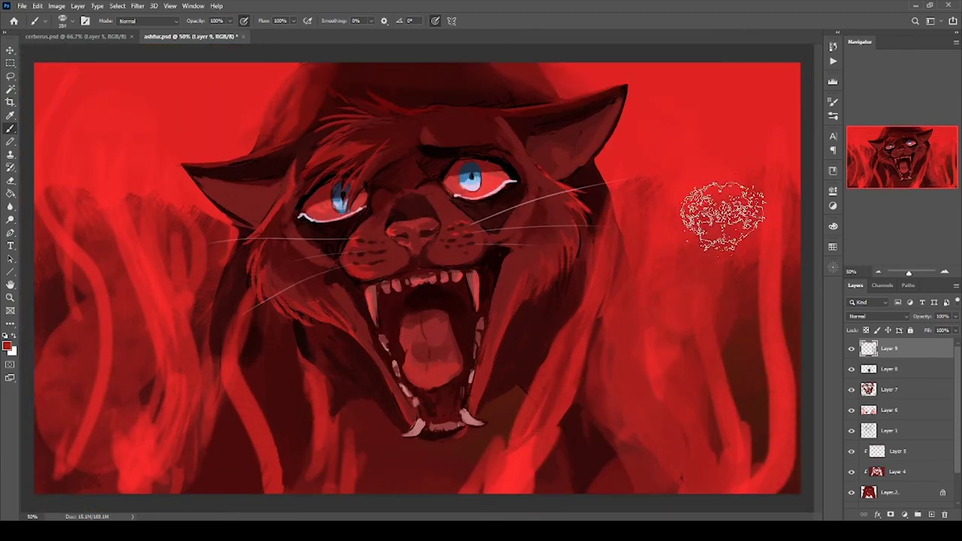
mouse_move(172, 240)
left_mouse_down()
mouse_move(86, 398)
mouse_move(225, 451)
left_mouse_up()
Add another layer and scatter orange embers across the flames and around the cat with a spatter brush
left_click(918, 515)
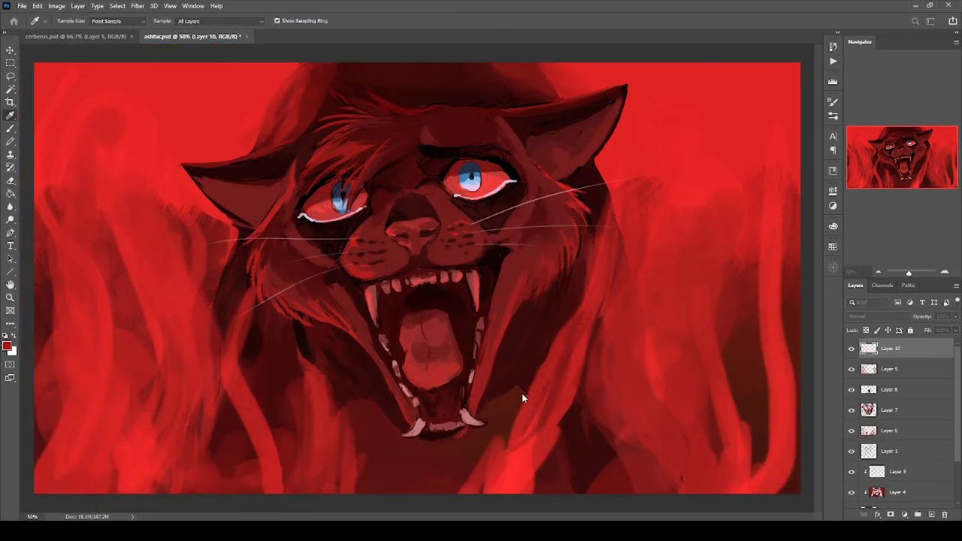
mouse_move(522, 393)
left_mouse_down()
mouse_move(189, 253)
mouse_move(571, 361)
mouse_move(211, 348)
left_mouse_up()
key("i")
key("b")
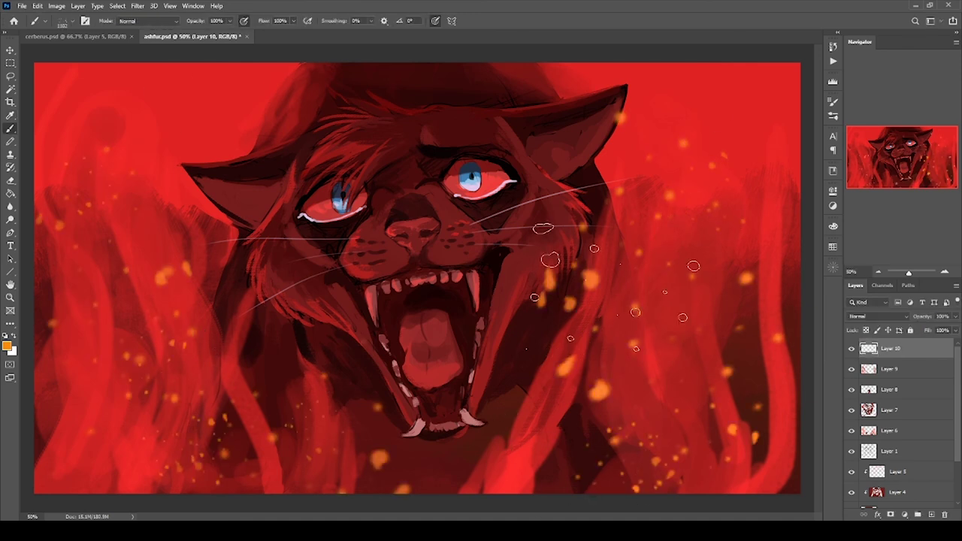
Duplicate the ember layer and add a new layer on top for softening the embers with the Blur tool
key("ctrl+j")
key("shift+alt+o")
key("ctrl+shift+alt+n")
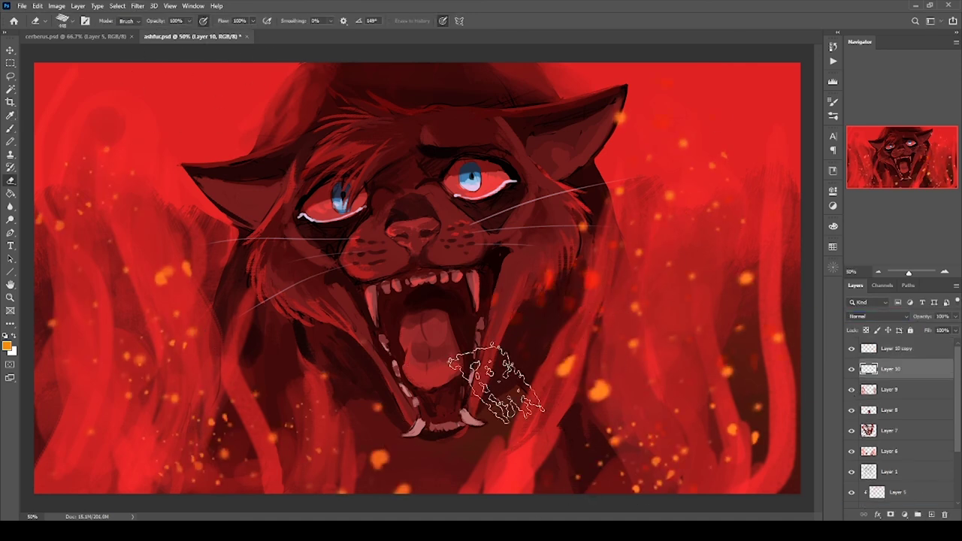
key("r")
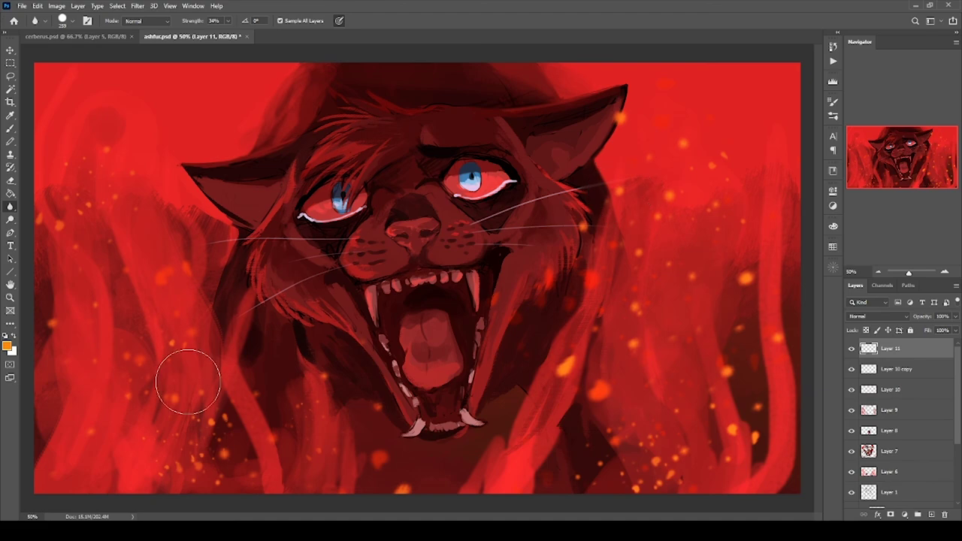